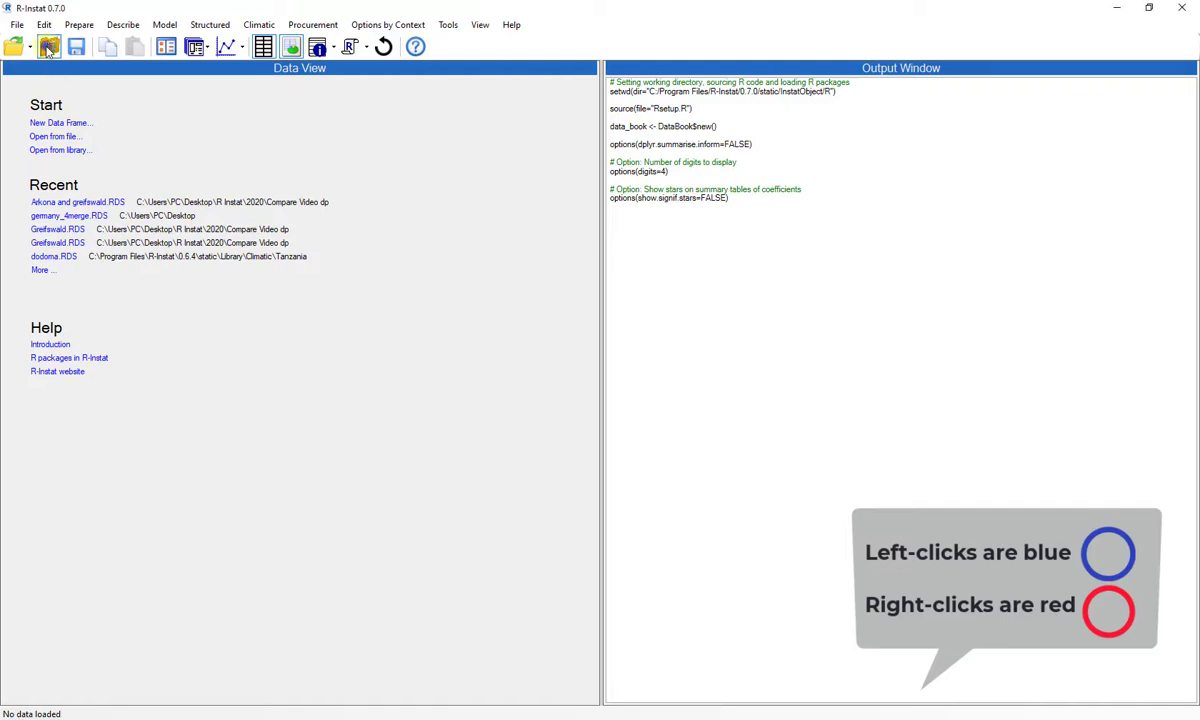
Open the germany_4merge dataset from the Instat library collection's Climatic > Germany folder
left_click(49, 46)
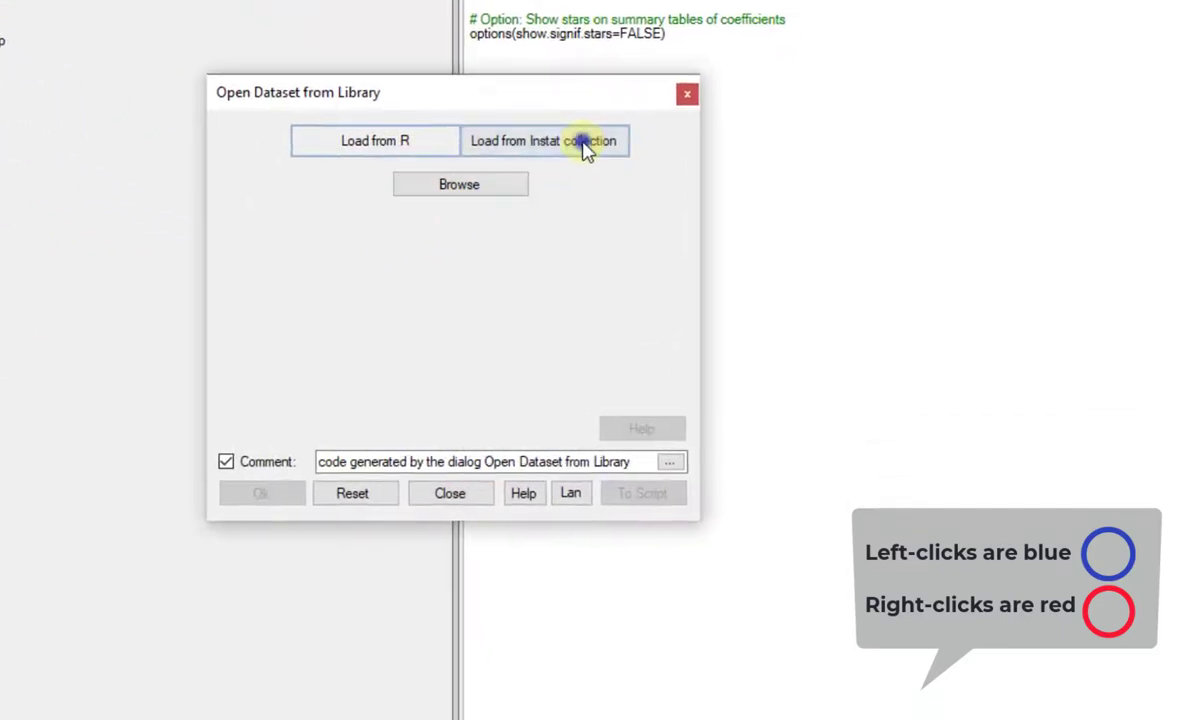
left_click(618, 190)
left_click(540, 224)
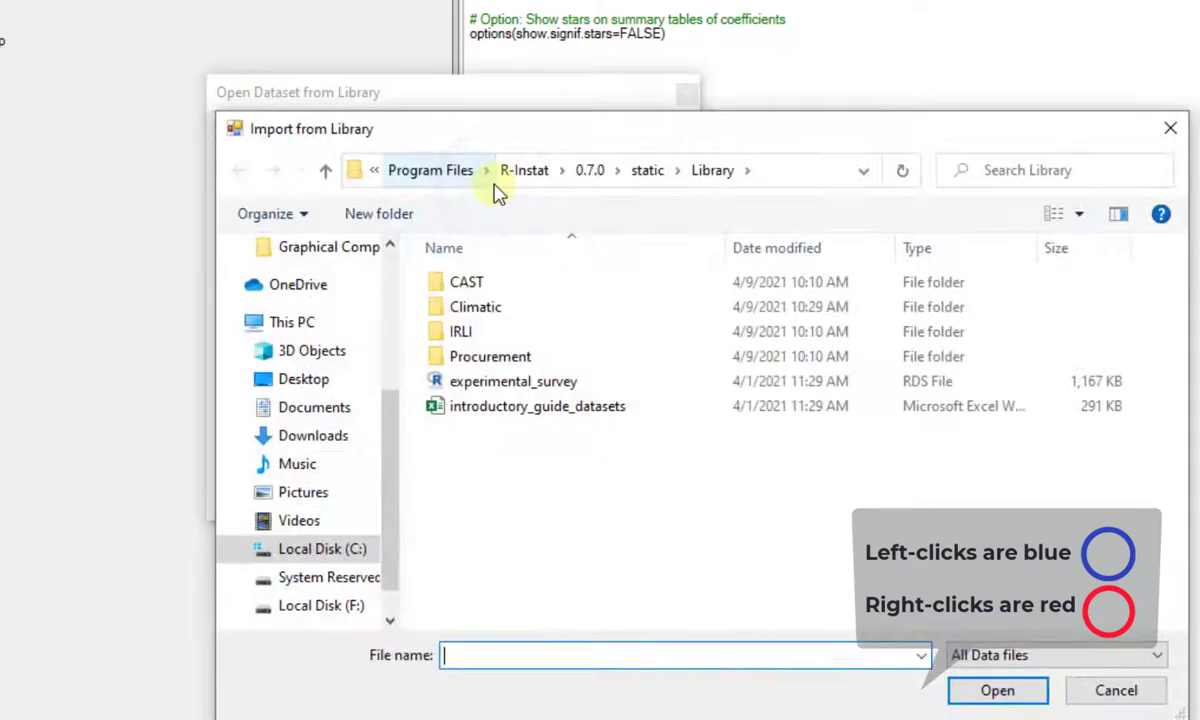
double_click(488, 310)
double_click(488, 330)
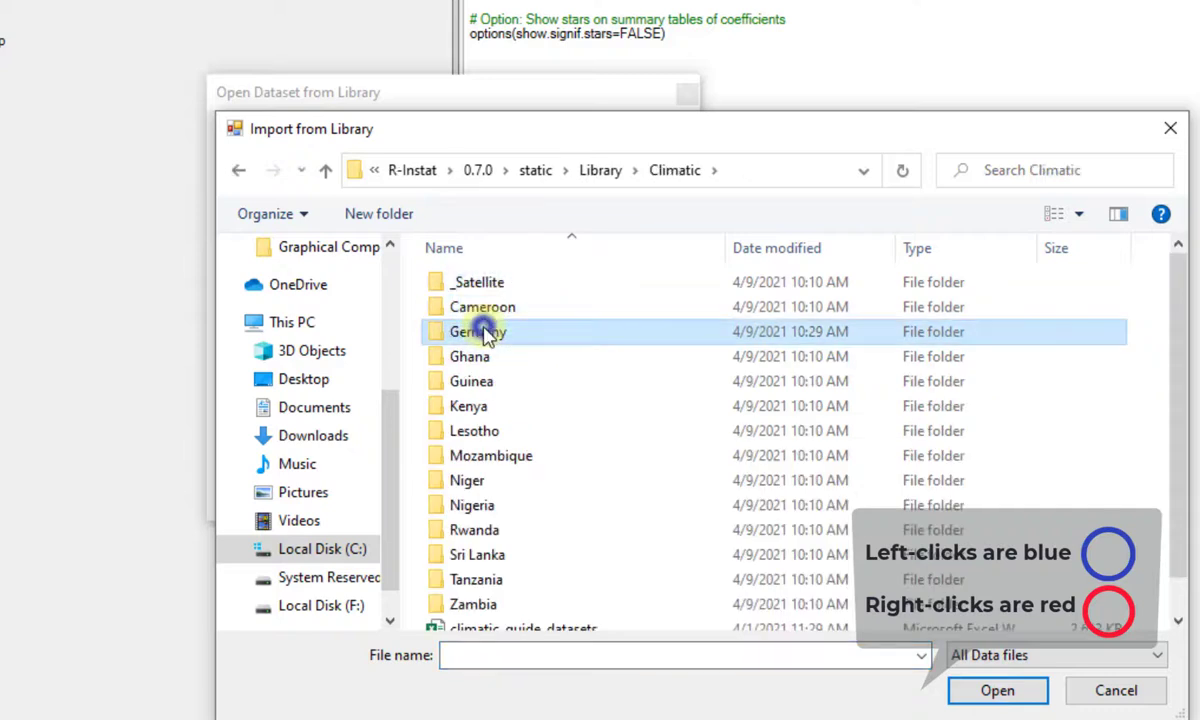
left_click(520, 287)
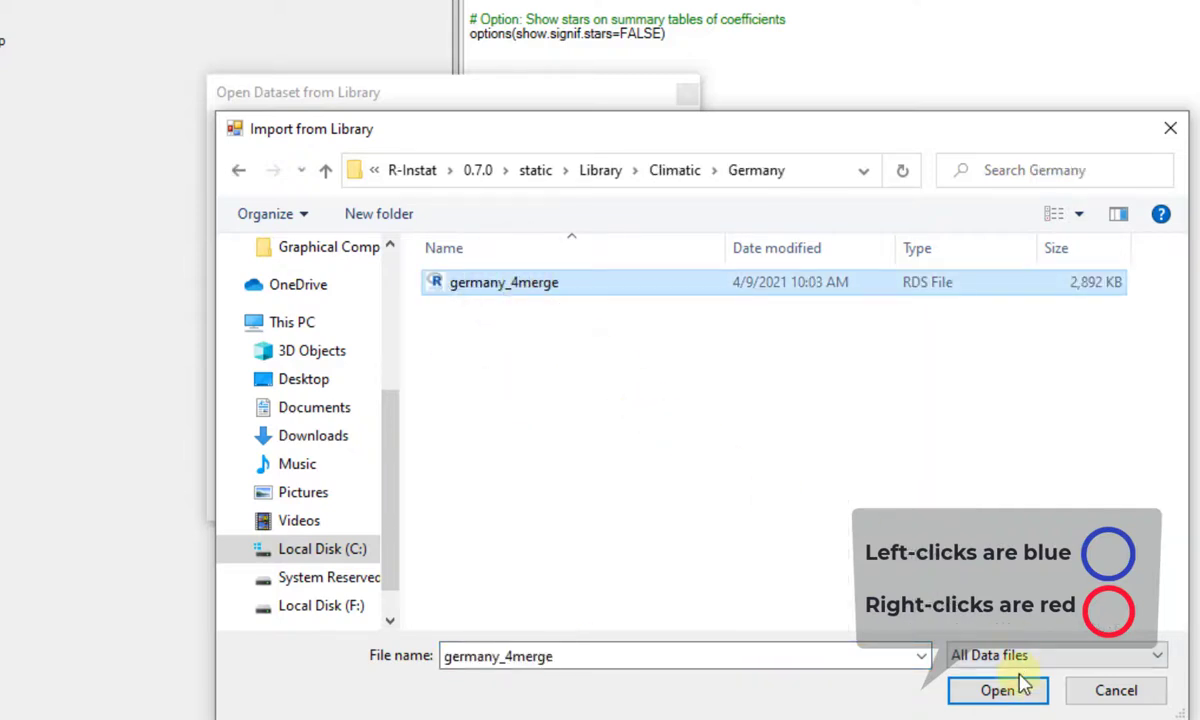
left_click(1000, 690)
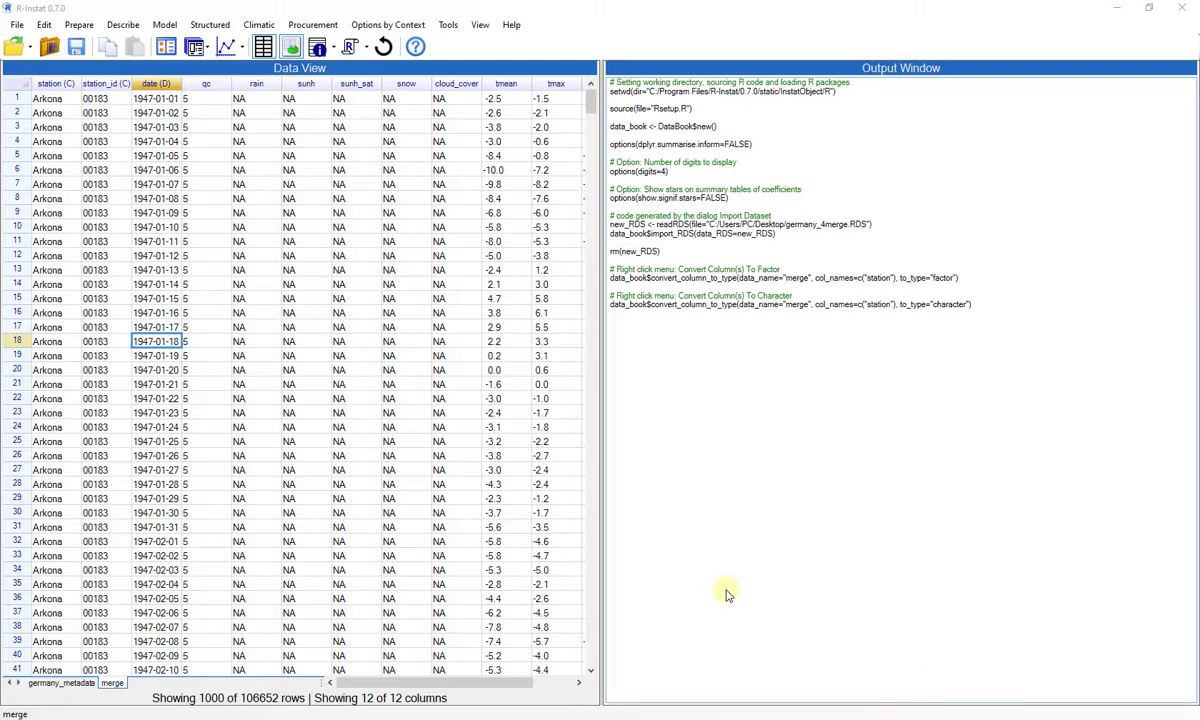
Convert the station column of the merge data frame to a factor
right_click(69, 184)
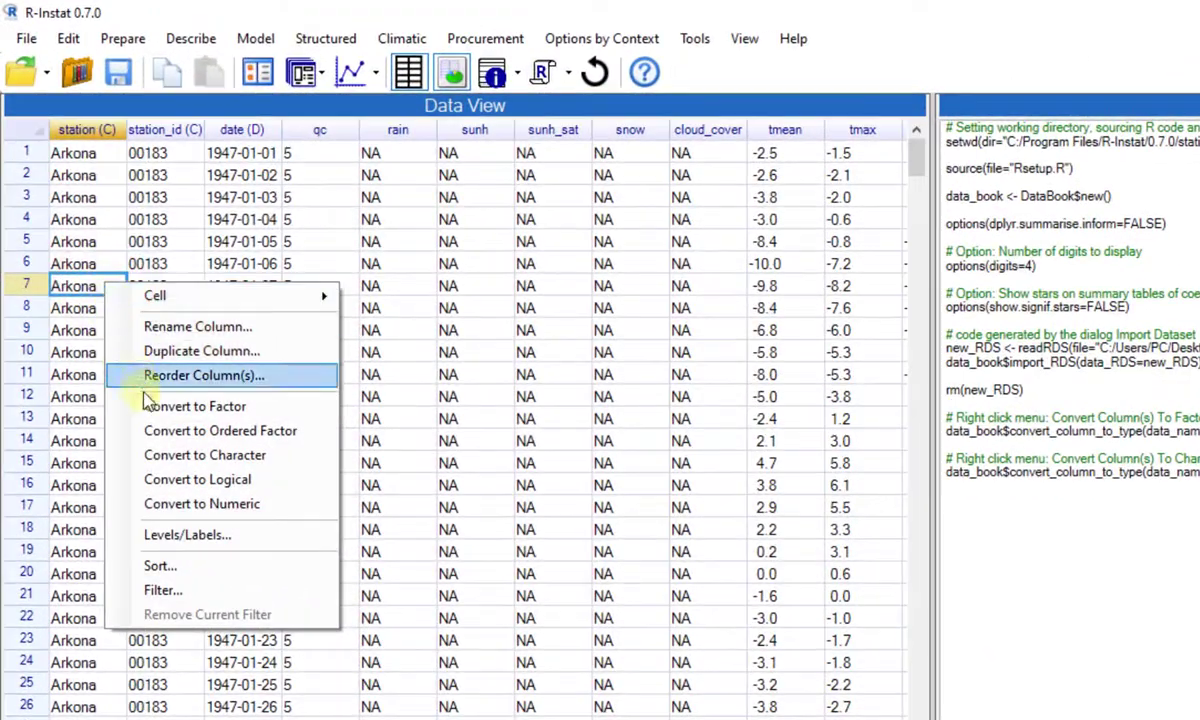
left_click(97, 270)
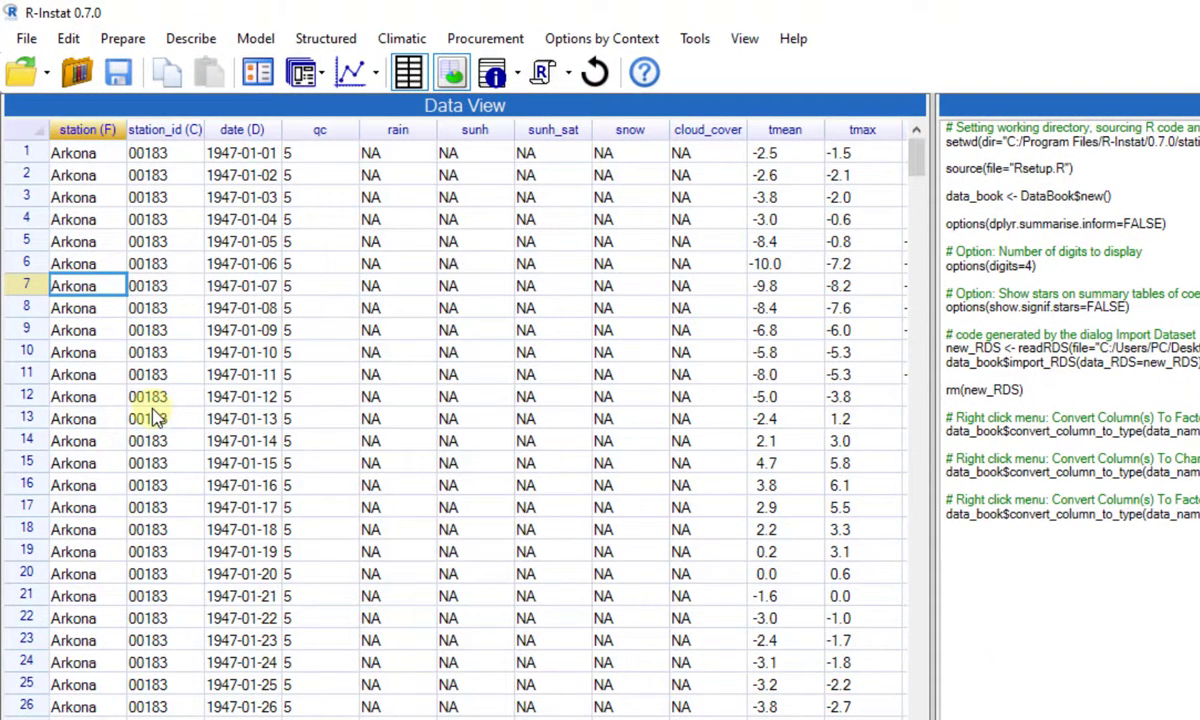
Generate numeric year, abbreviated month, day in year (366) and day in month columns from the date column with Use Date
left_click(402, 40)
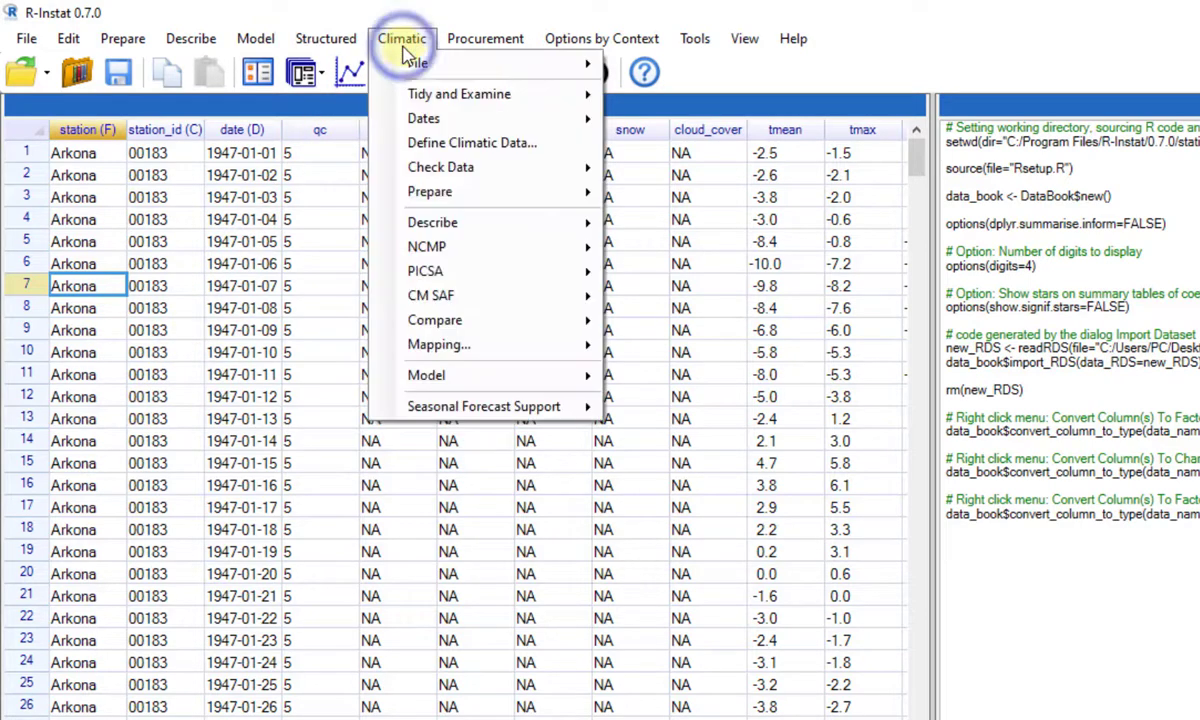
mouse_move(435, 118)
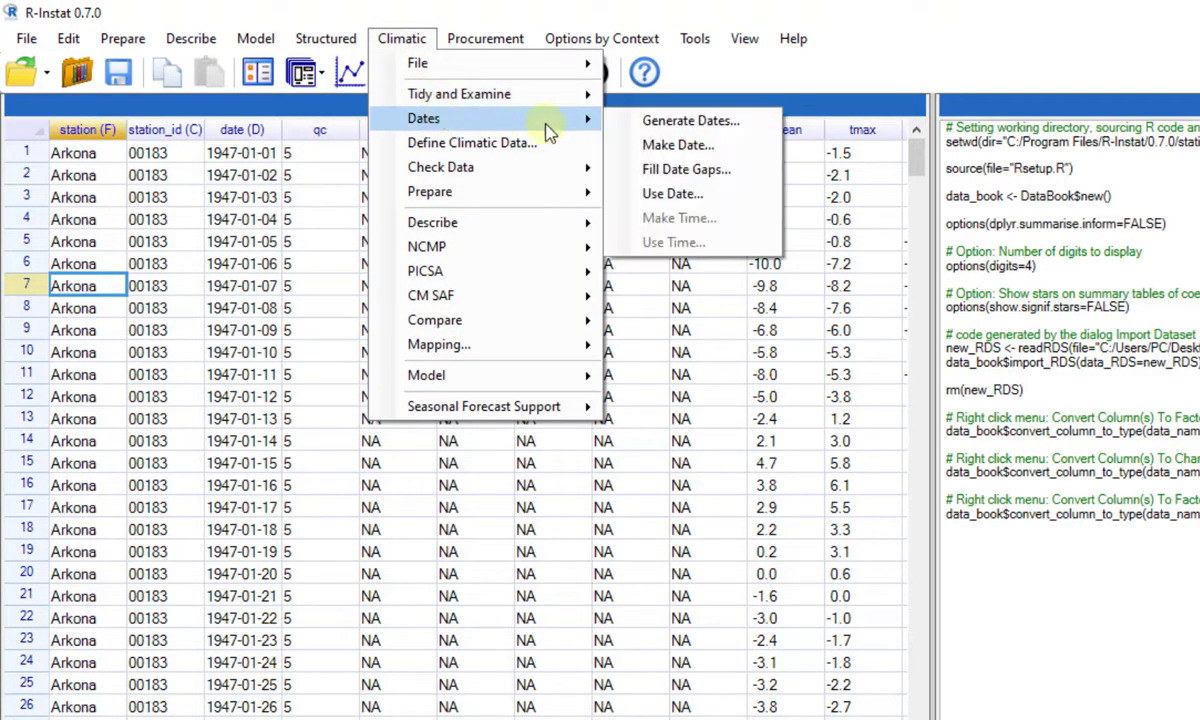
left_click(655, 197)
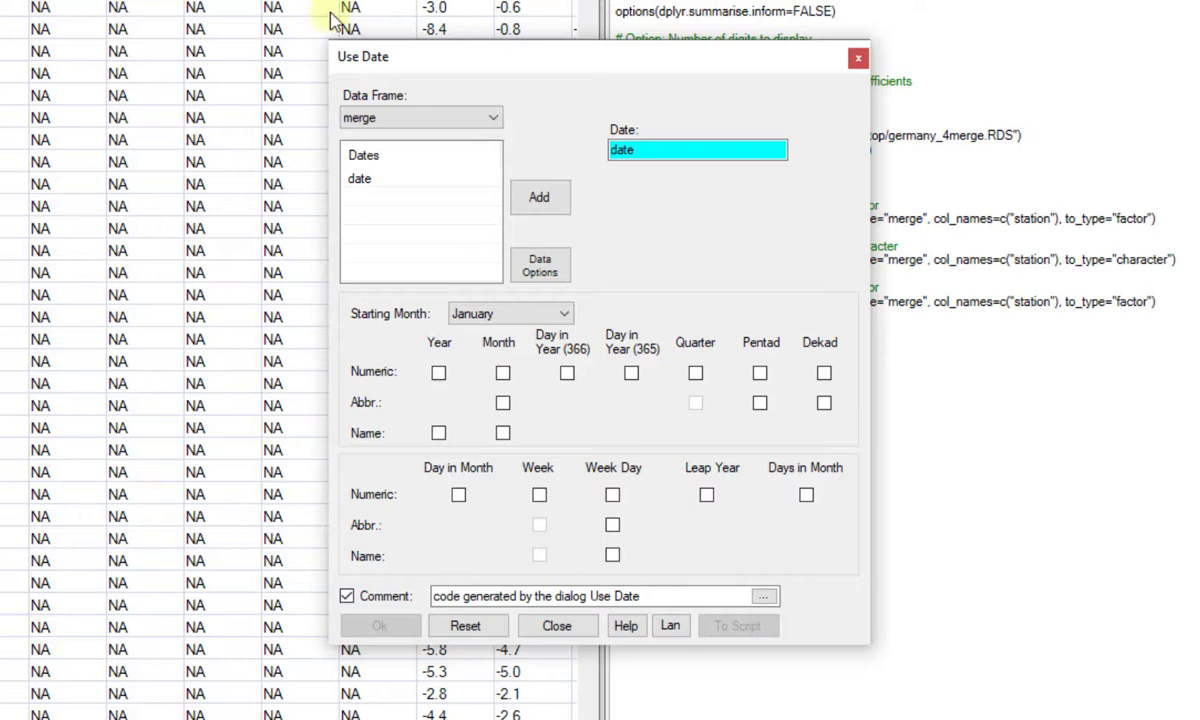
left_click(439, 374)
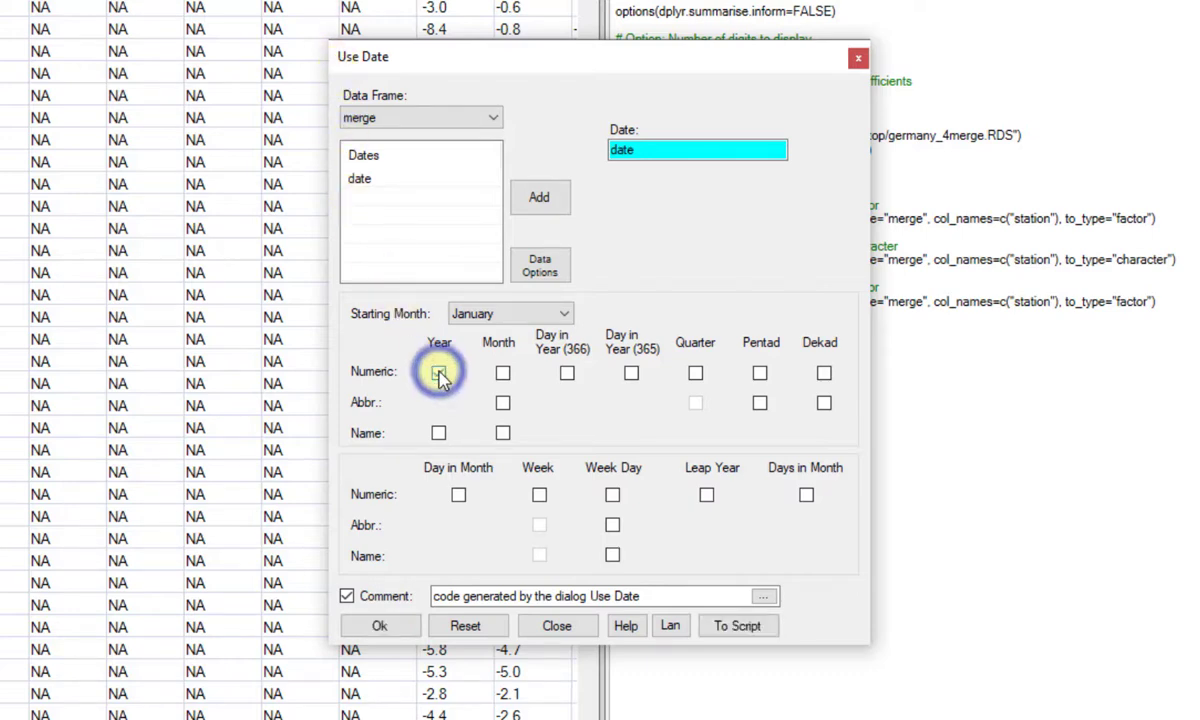
left_click(503, 403)
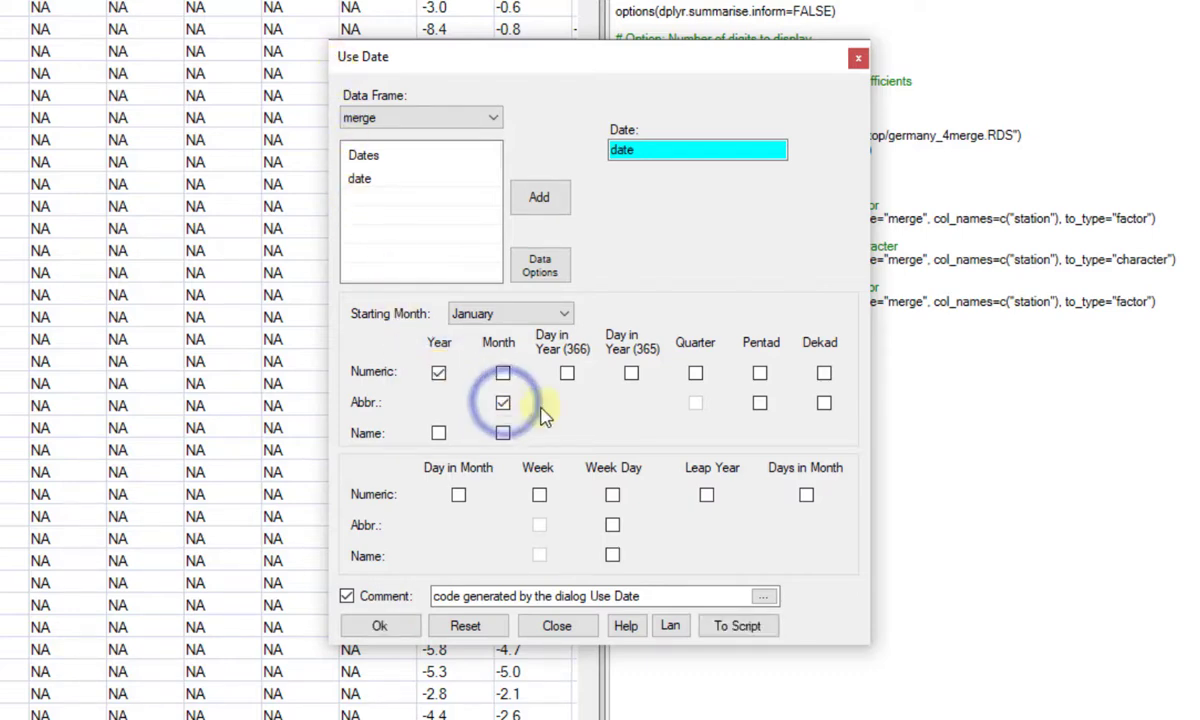
left_click(567, 374)
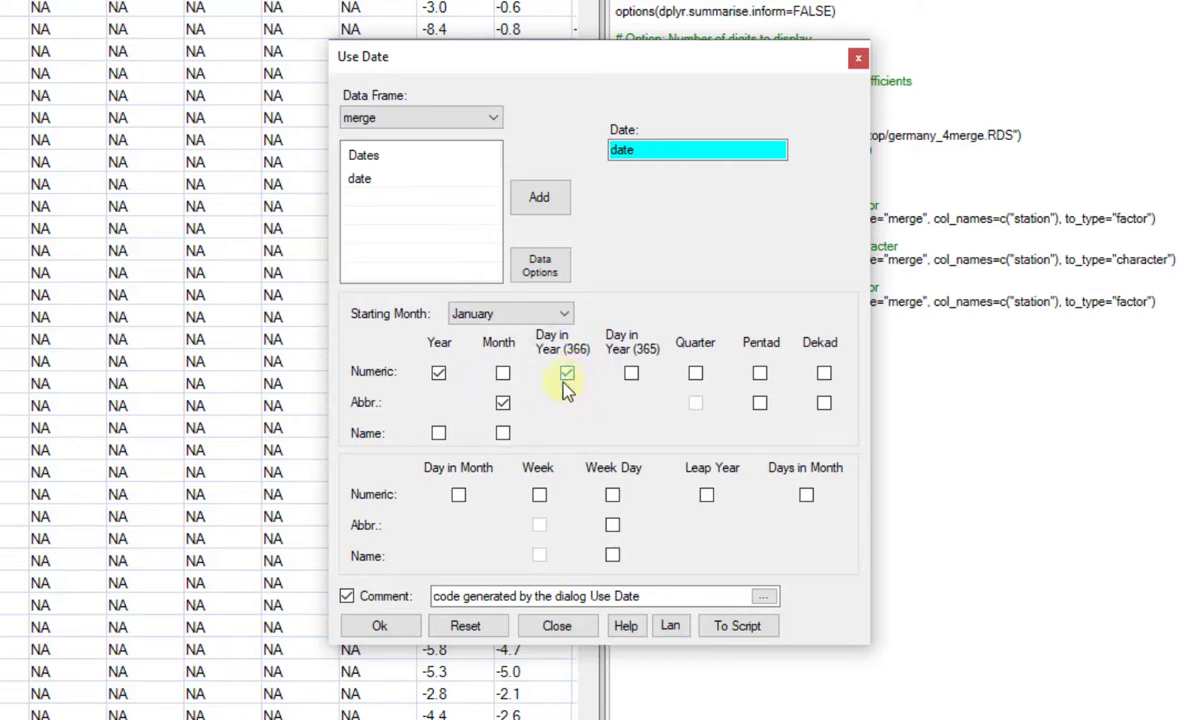
left_click(458, 495)
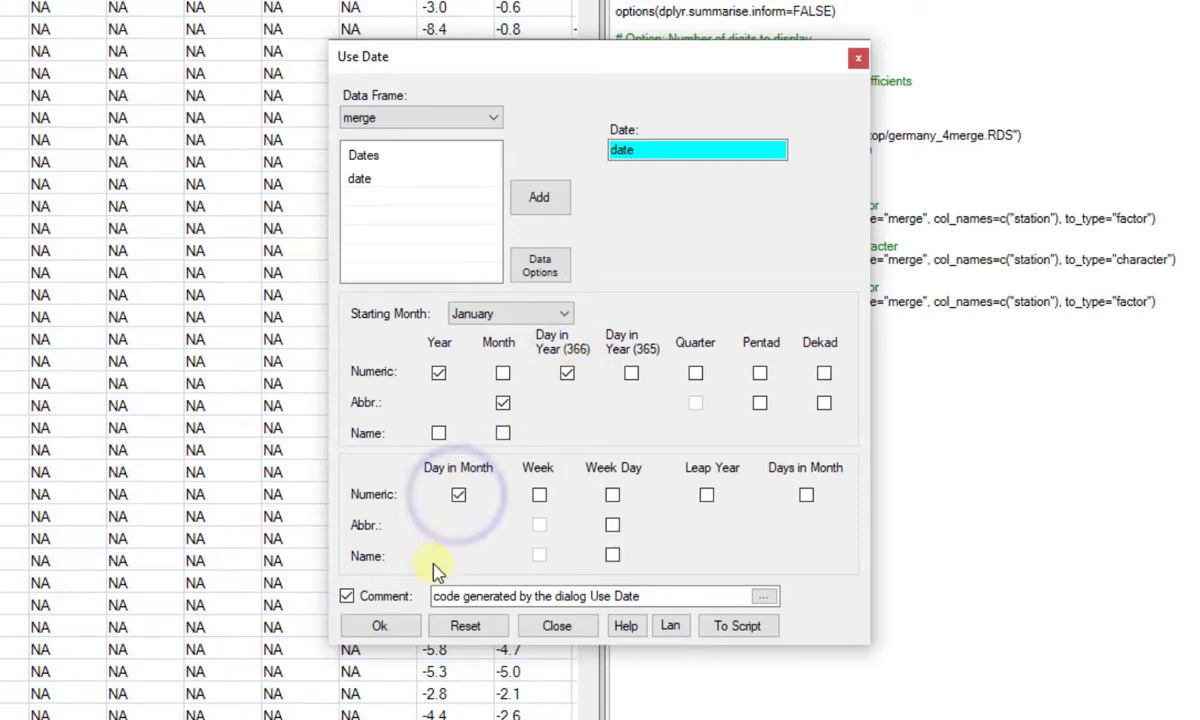
left_click(402, 630)
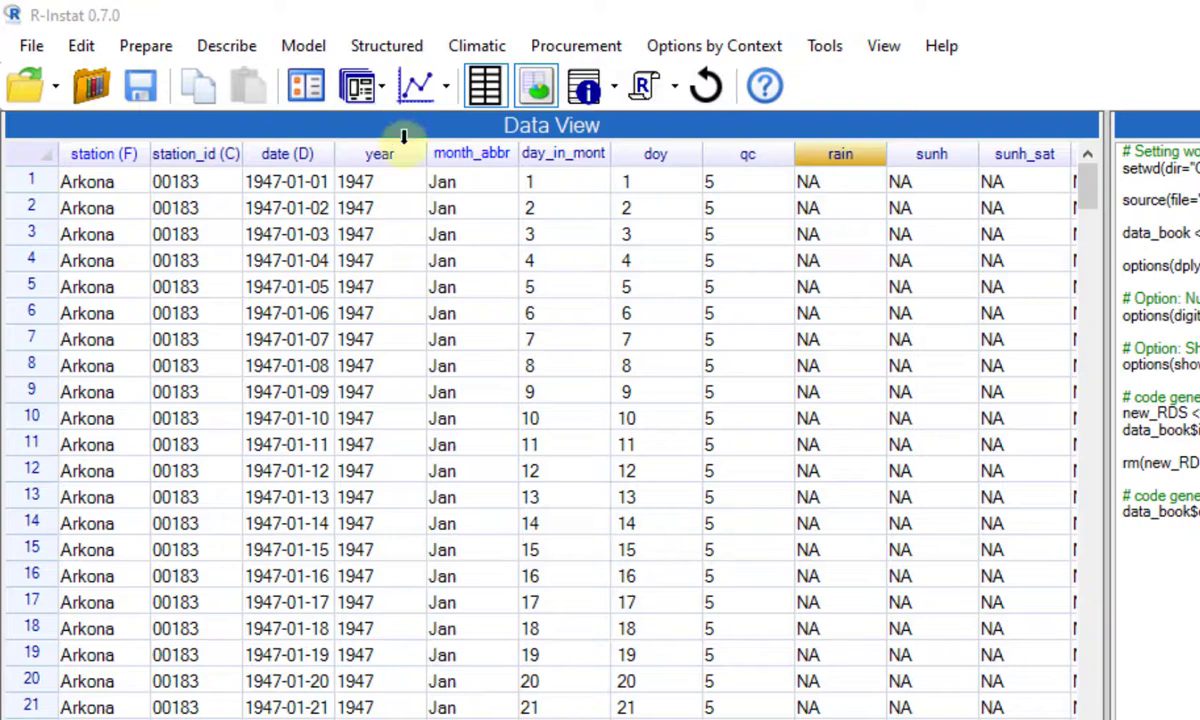
Examine the new year, month_abbr, day_in_month and doy columns one by one in the data view
left_click(404, 142)
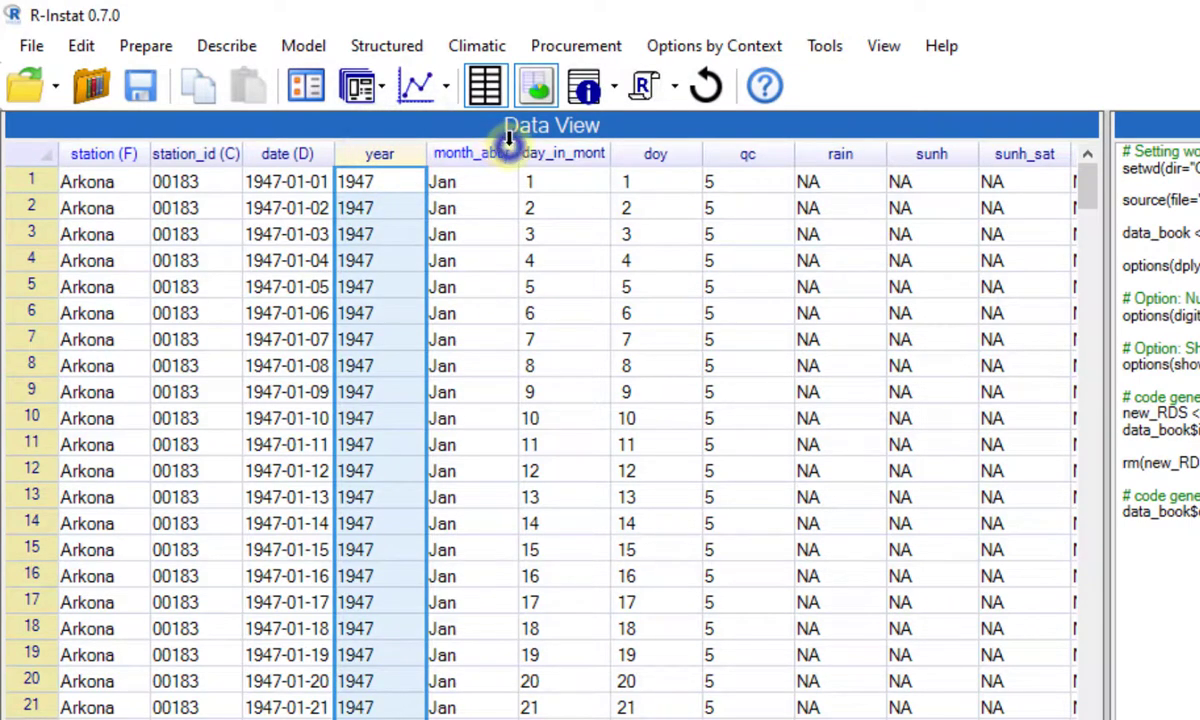
left_click(507, 140)
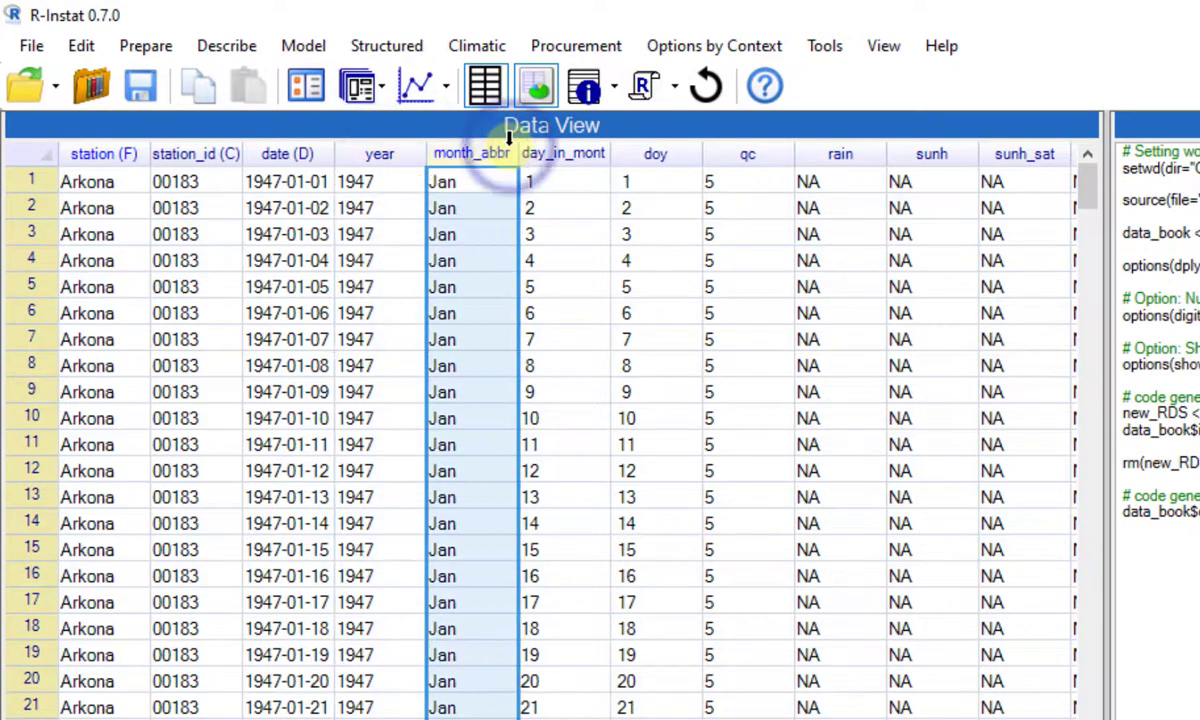
left_click(600, 142)
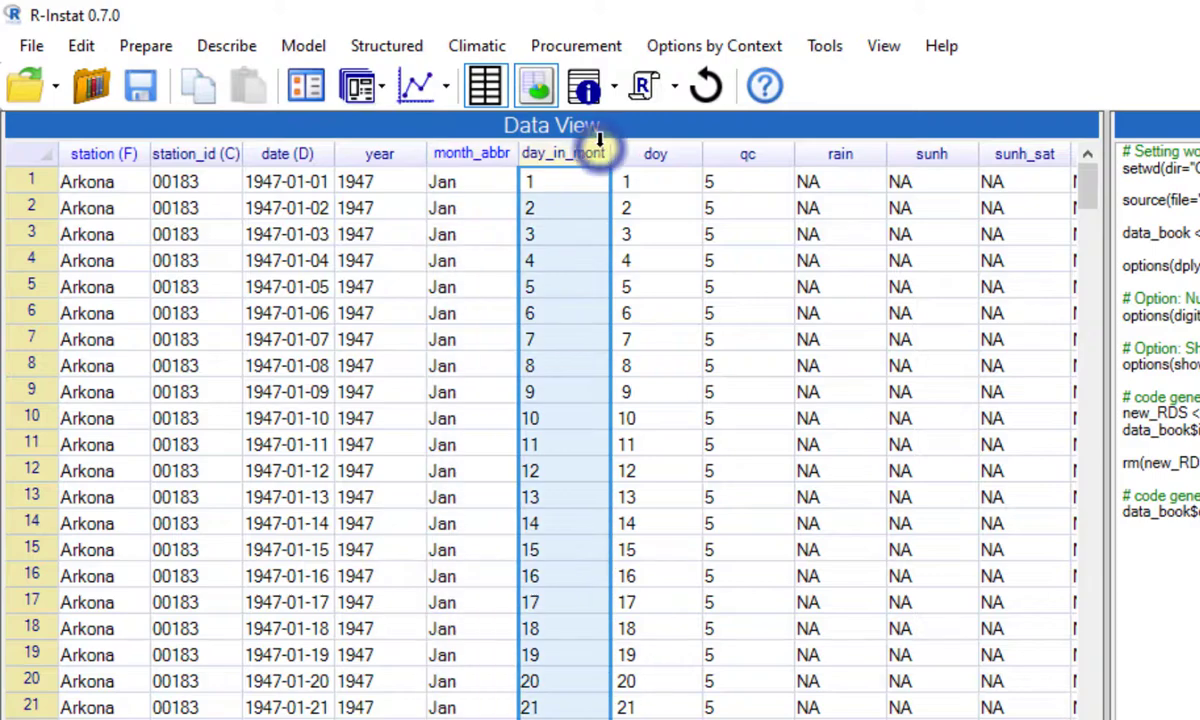
left_click(677, 143)
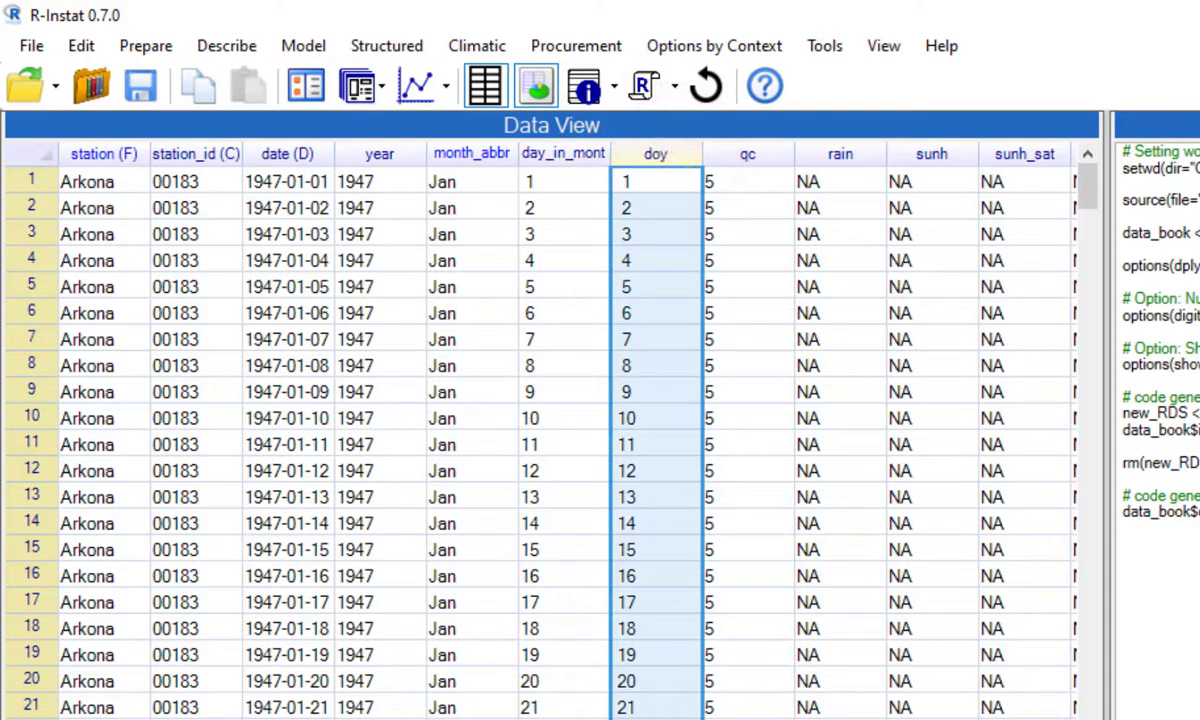
Set up a climatic comparison correlation with sunh as the first column and sunh_sat as the second
left_click(485, 50)
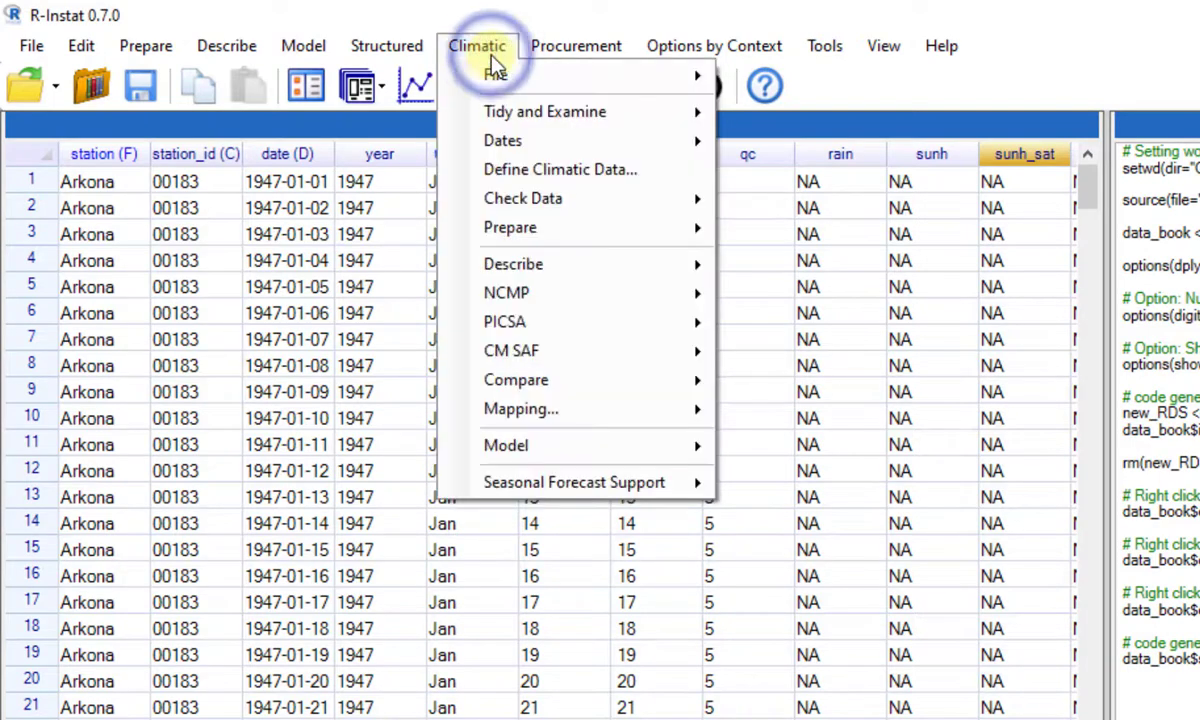
mouse_move(592, 388)
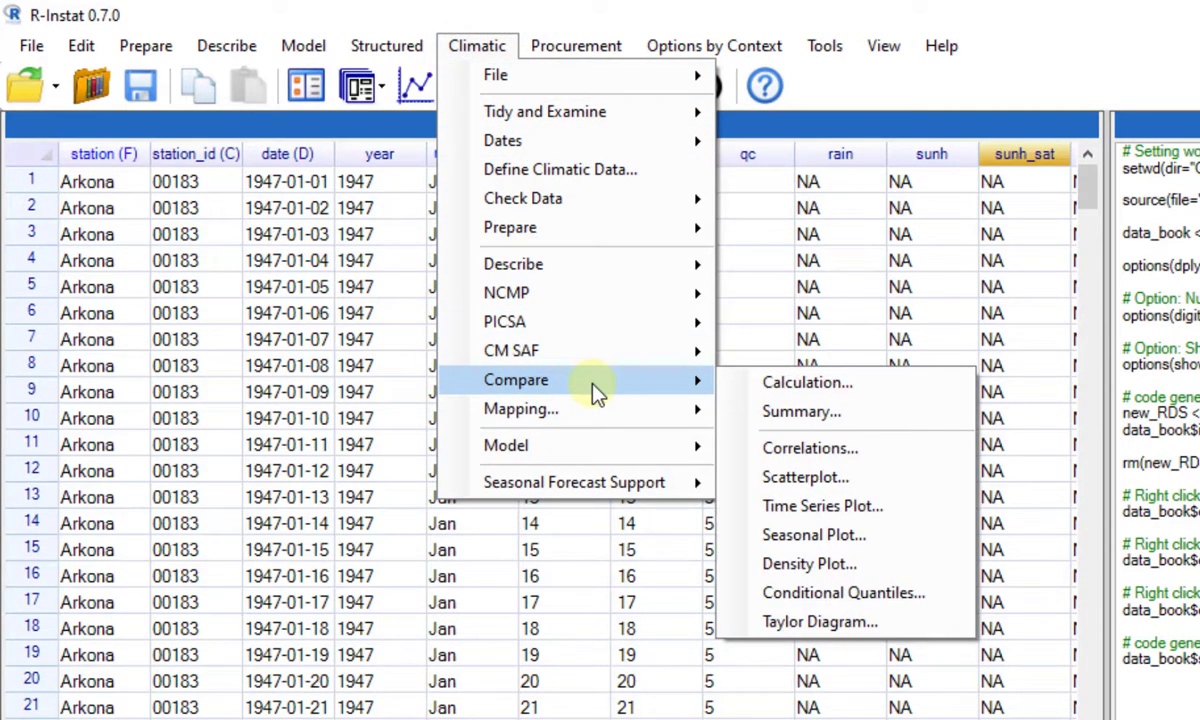
left_click(922, 455)
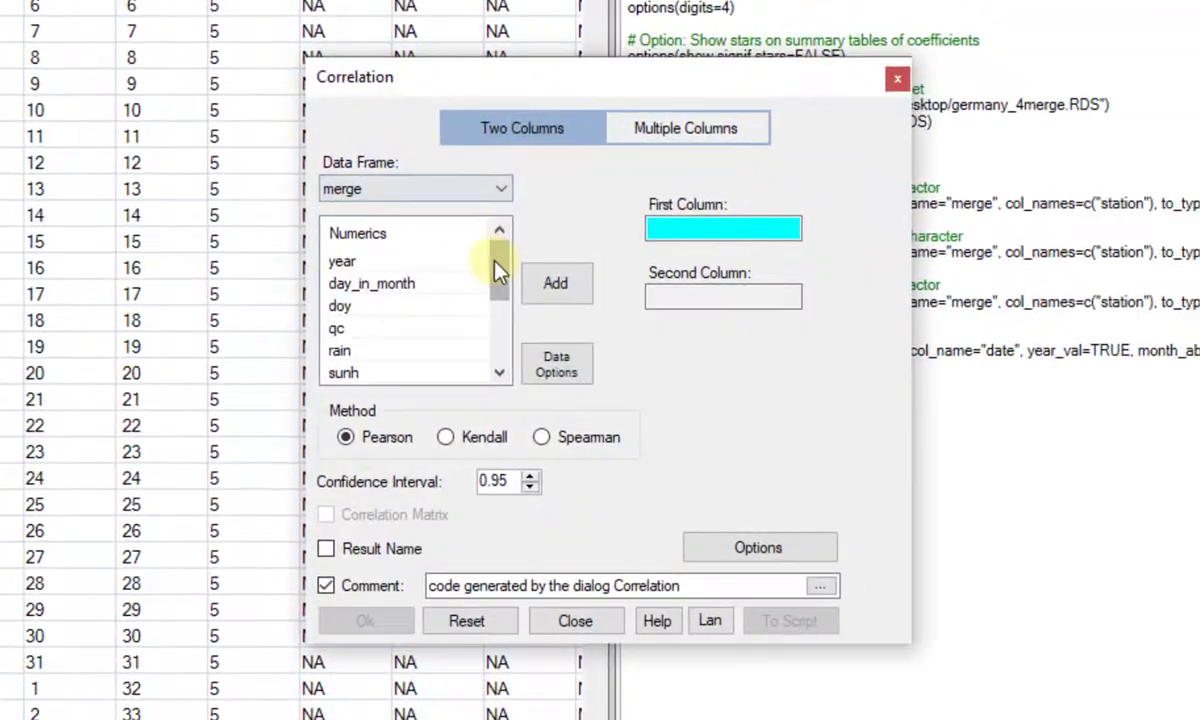
left_click_drag(497, 262, 494, 288)
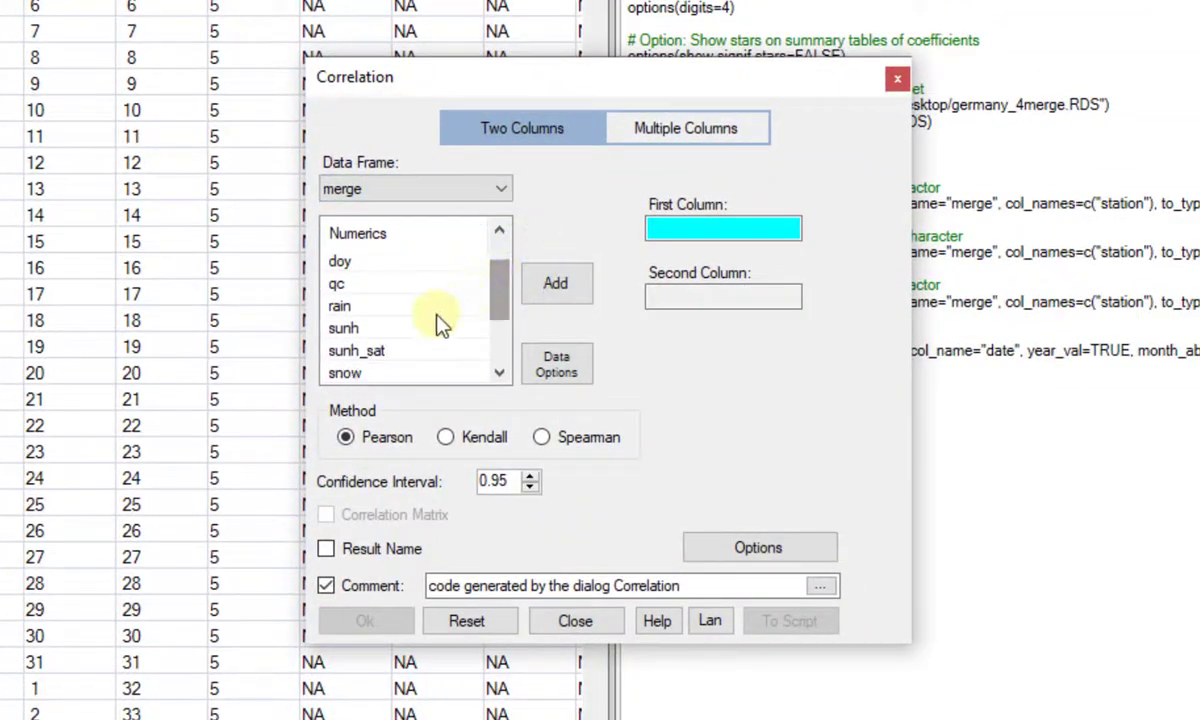
left_click(365, 328)
left_click(545, 285)
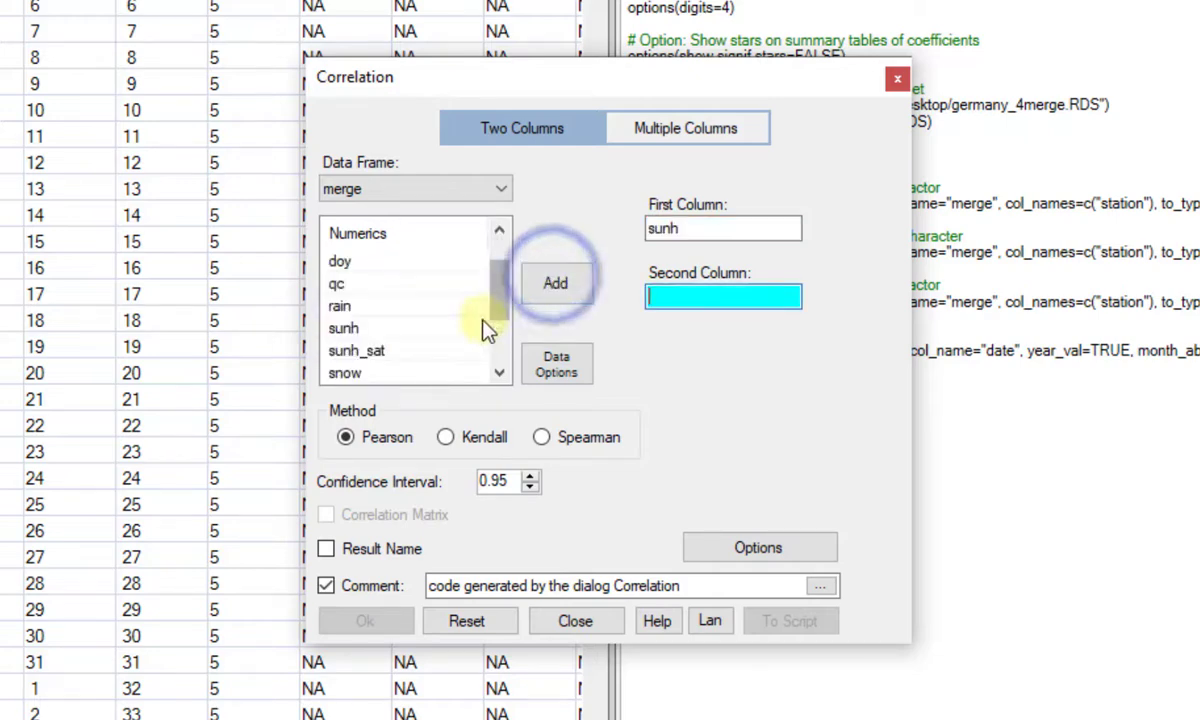
left_click(373, 352)
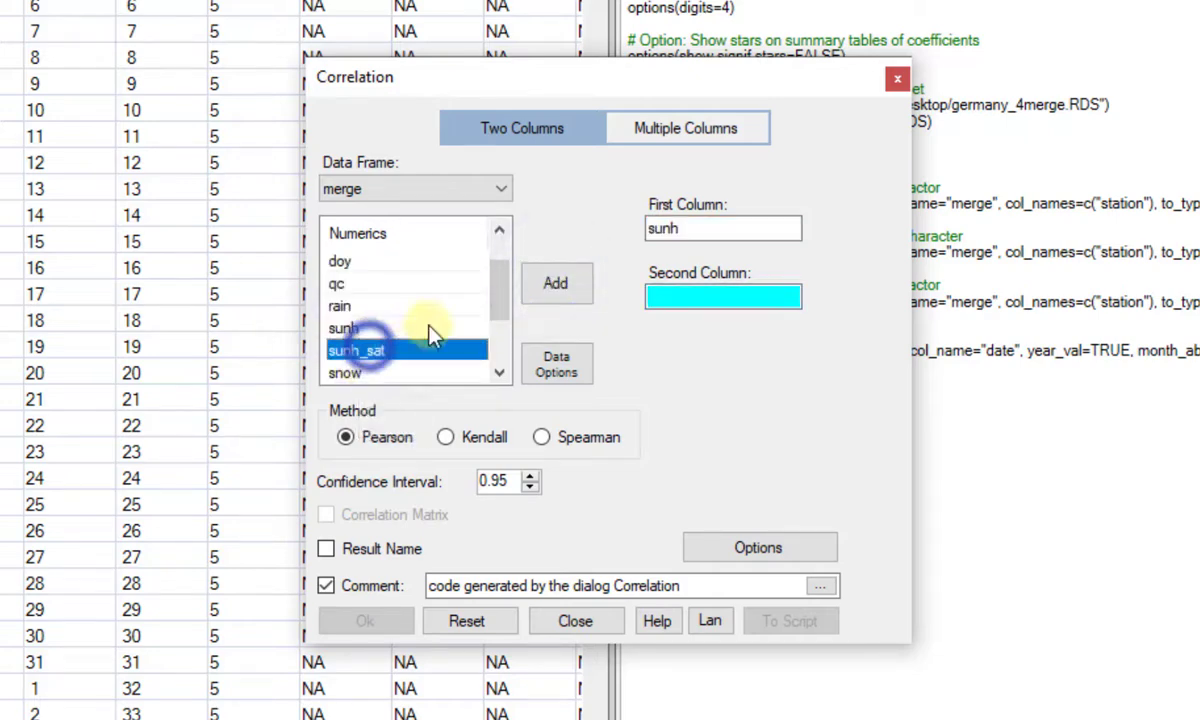
left_click(557, 295)
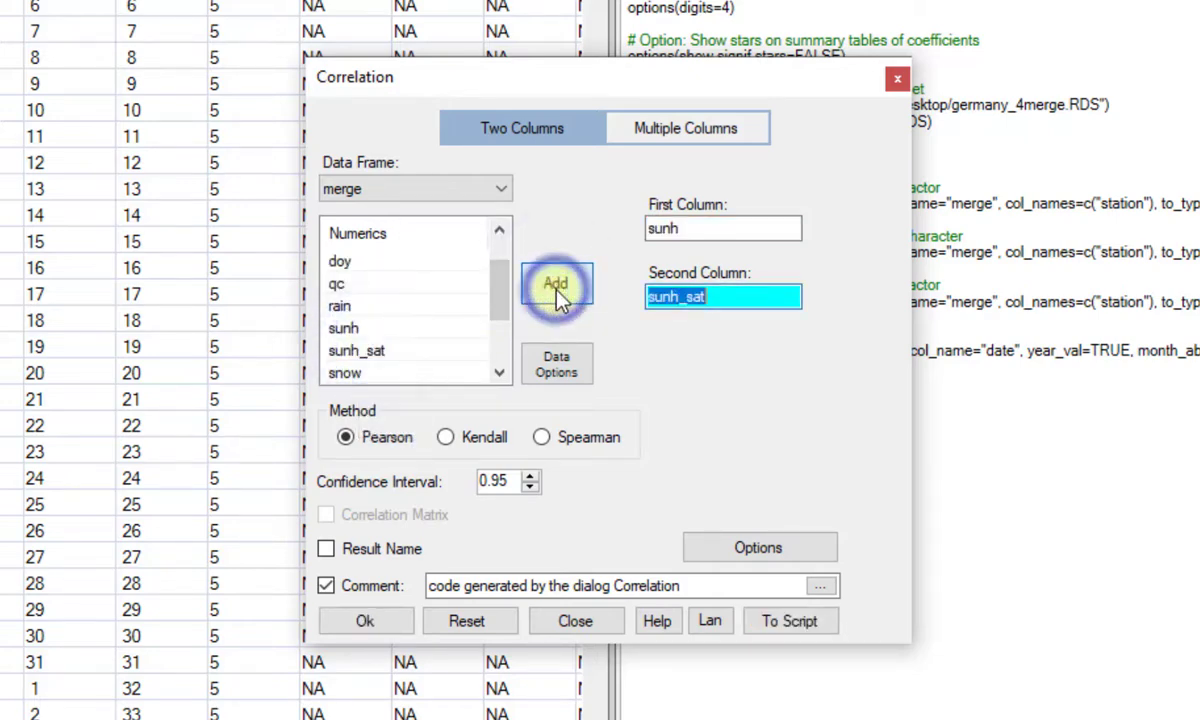
Run the correlation with a scatter matrix using station as the factor, and close the graph window after viewing it
left_click(718, 555)
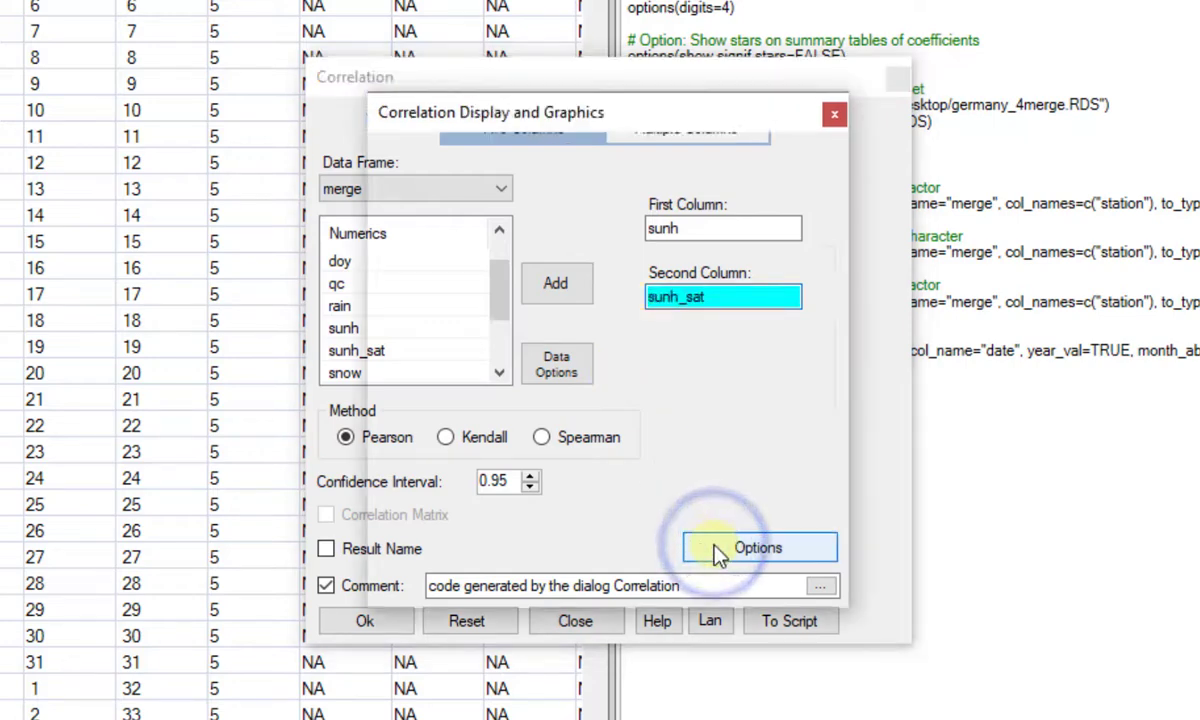
left_click(622, 204)
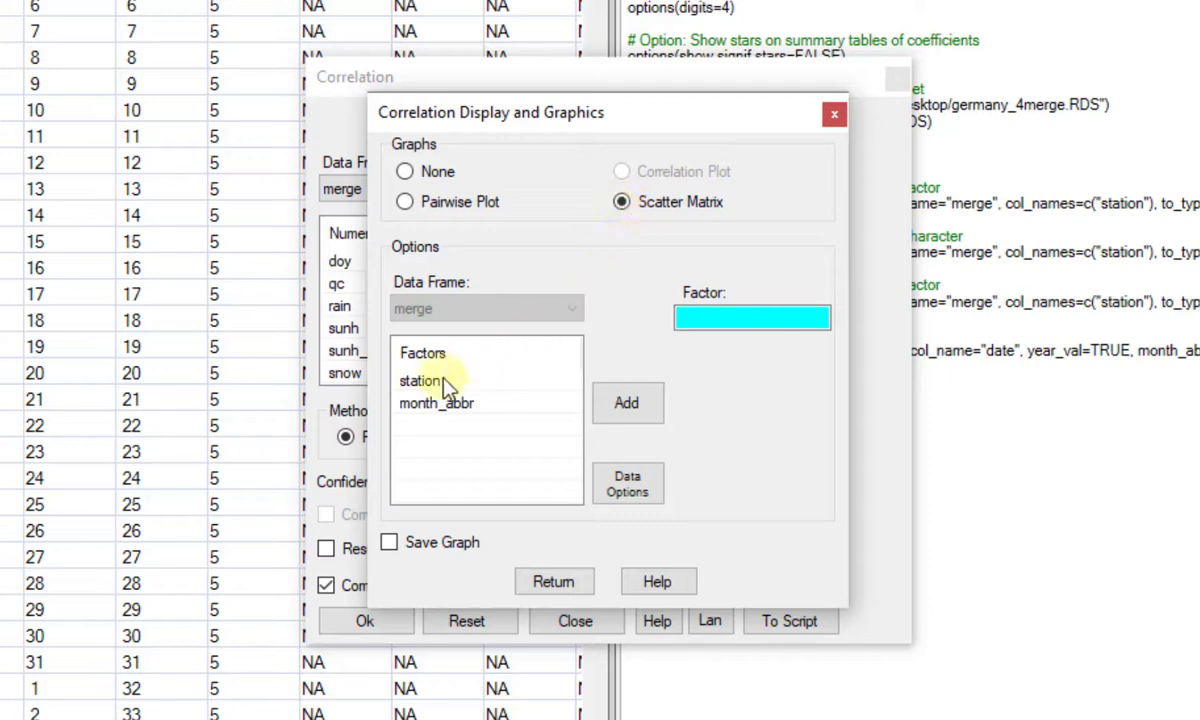
left_click(445, 382)
left_click(624, 404)
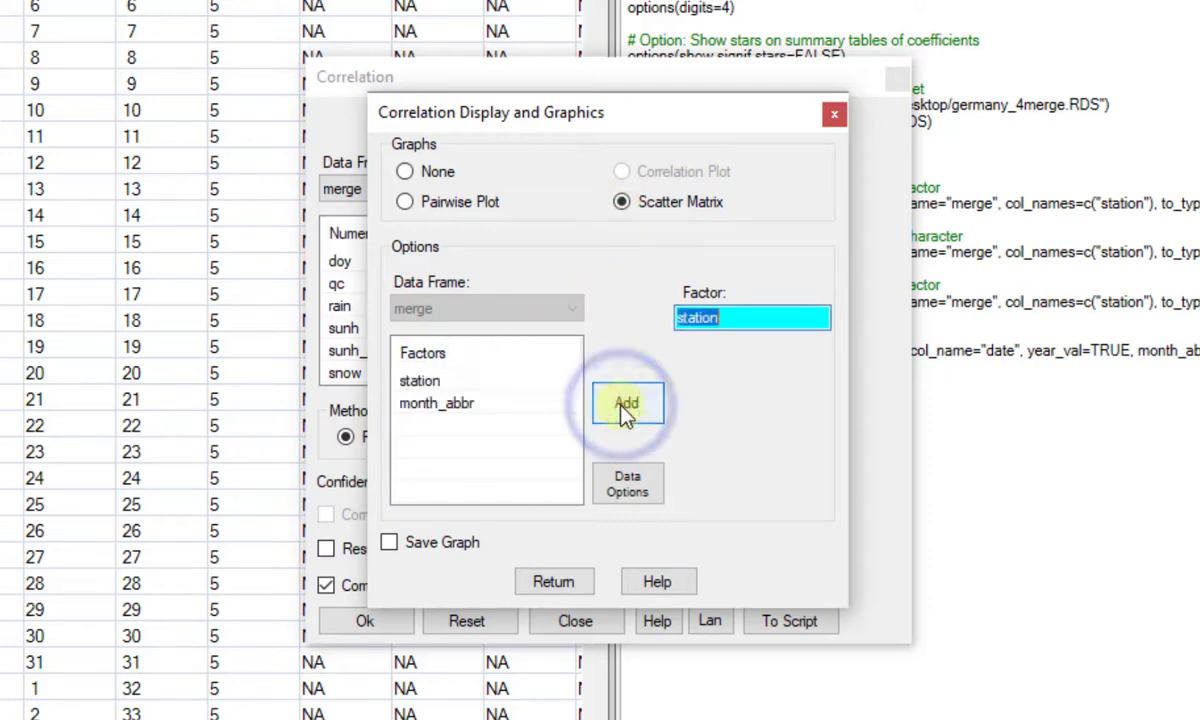
left_click(546, 580)
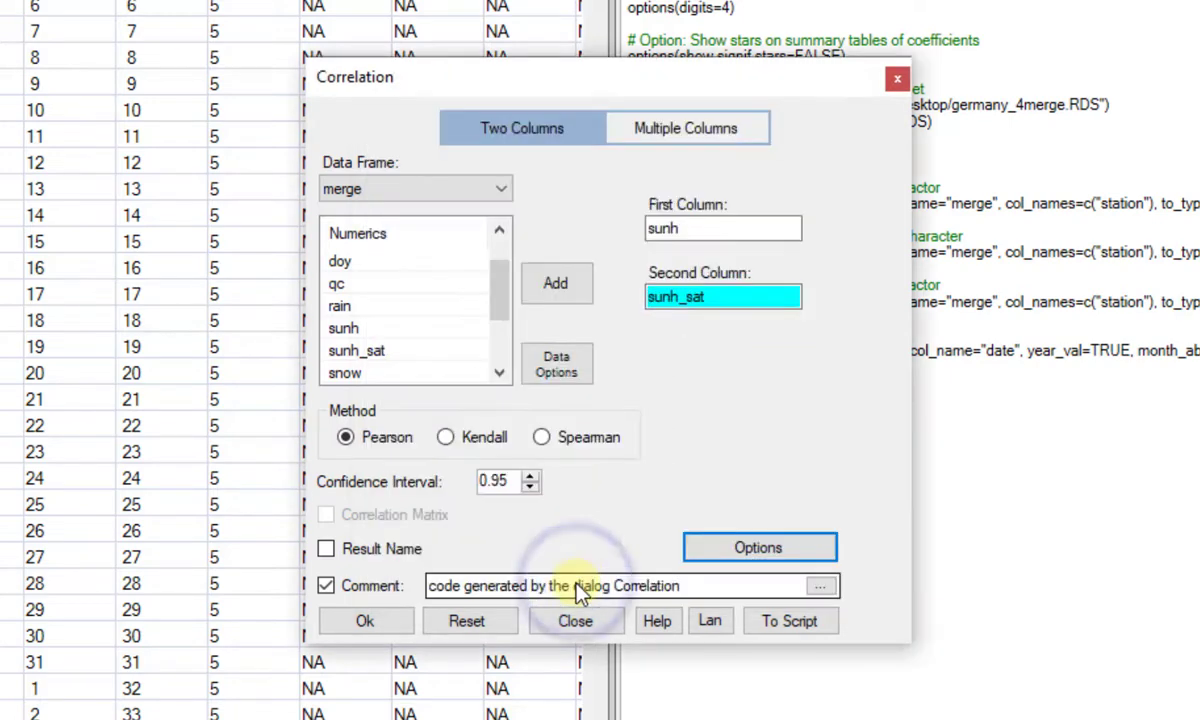
left_click(390, 628)
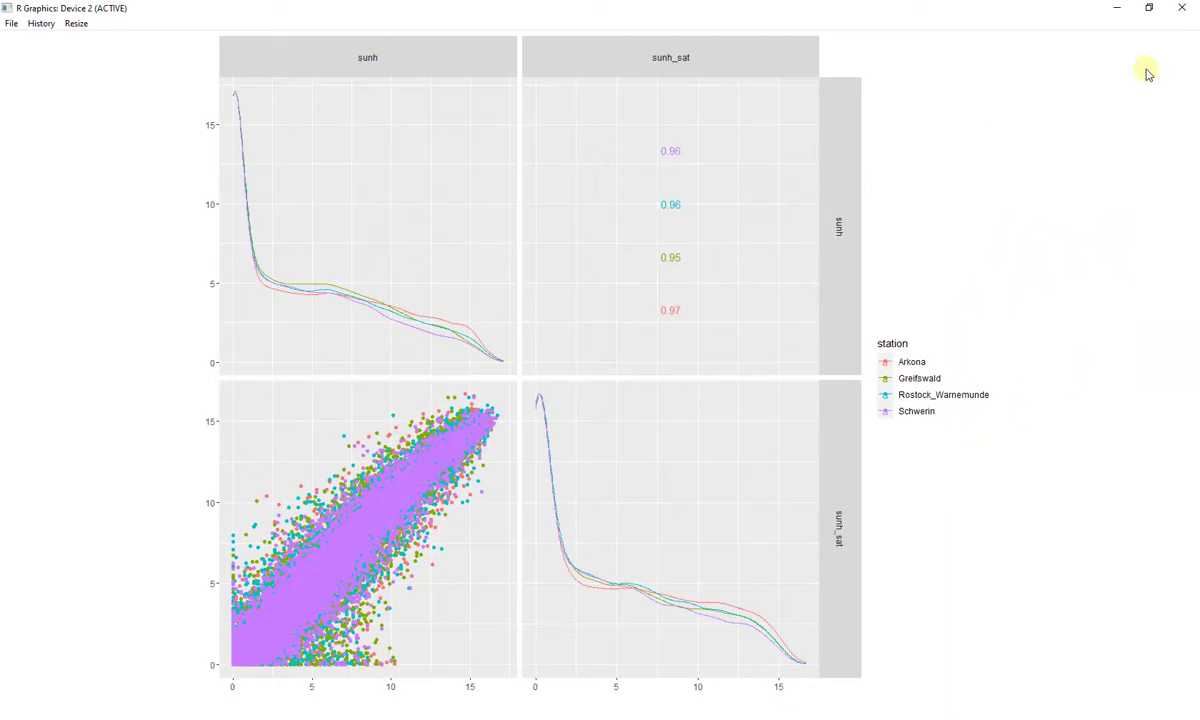
left_click(1184, 9)
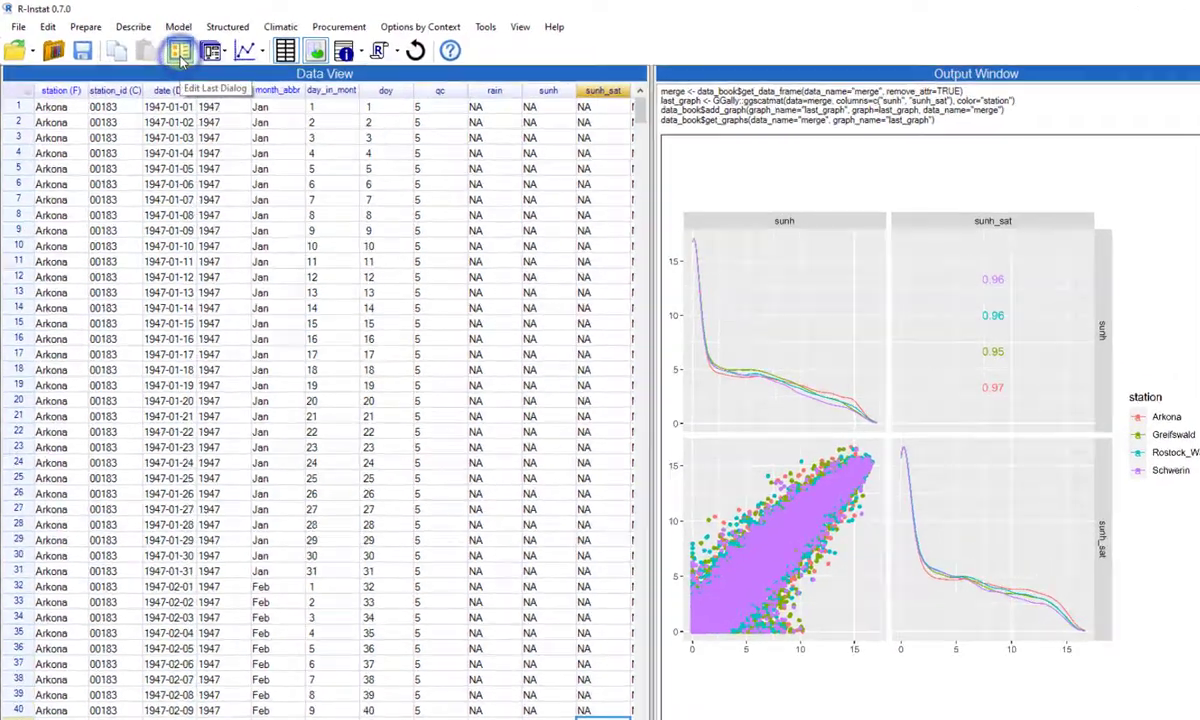
Rerun the last correlation with month_abbr as the scatter matrix factor, and close the graph window after viewing it
left_click(180, 52)
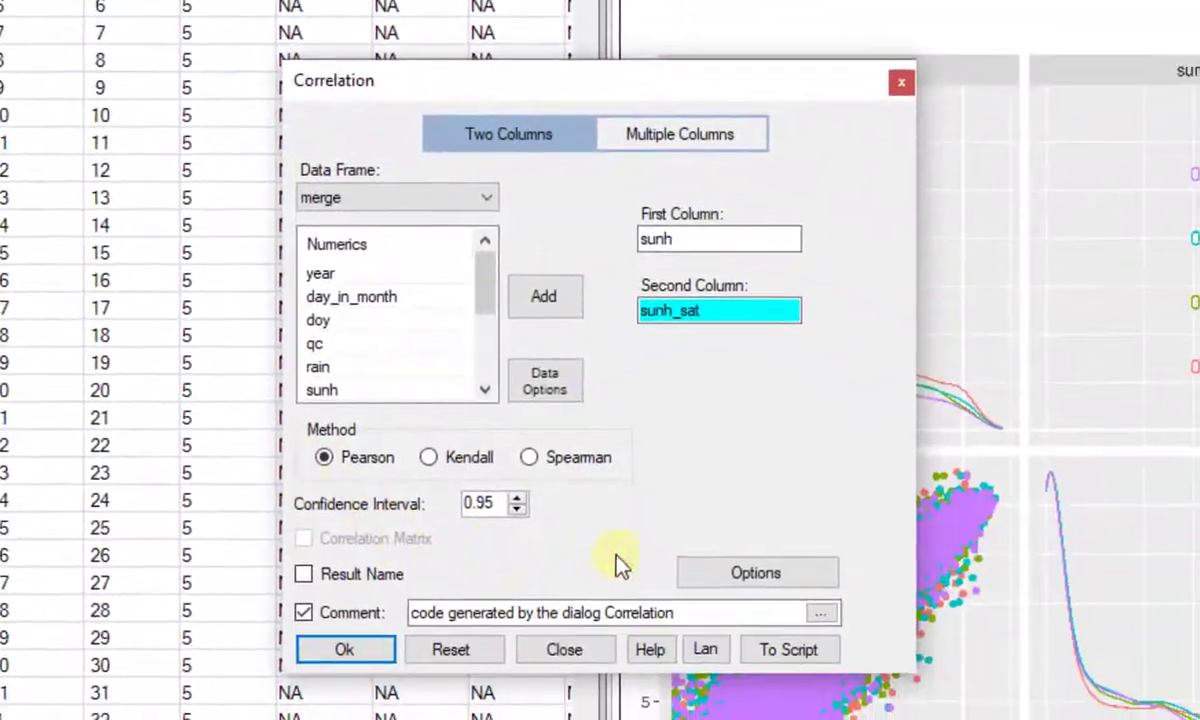
left_click(703, 568)
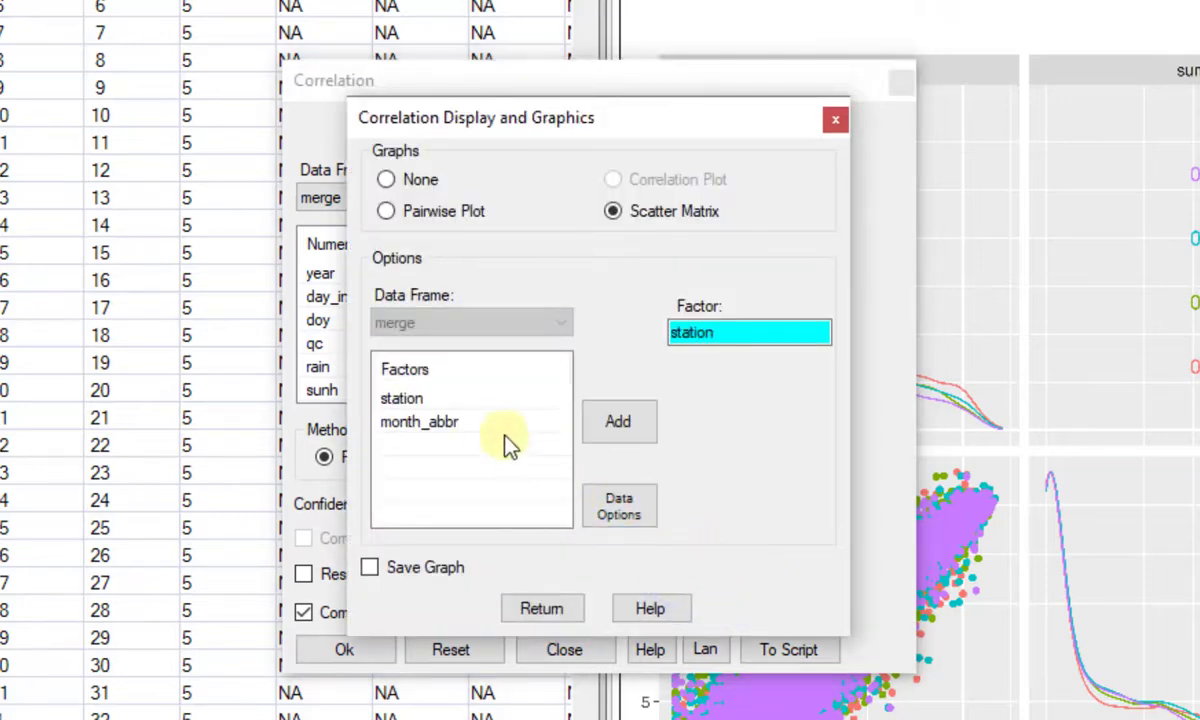
left_click(430, 424)
left_click(613, 423)
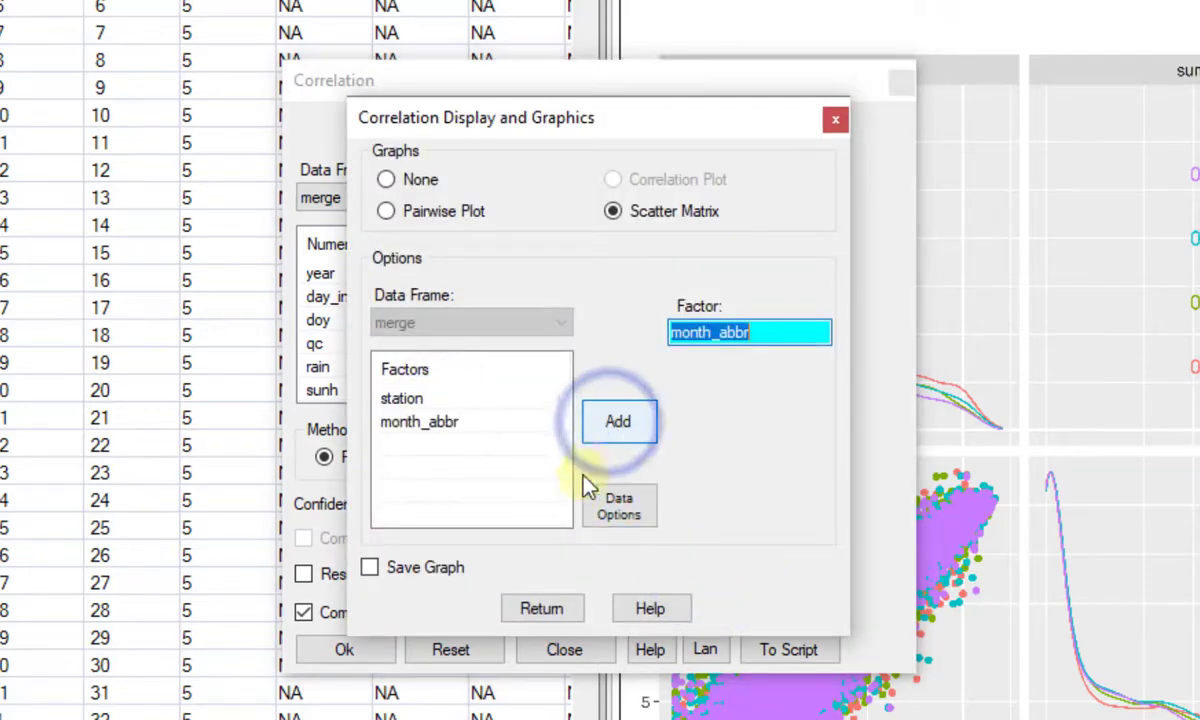
left_click(545, 610)
left_click(350, 650)
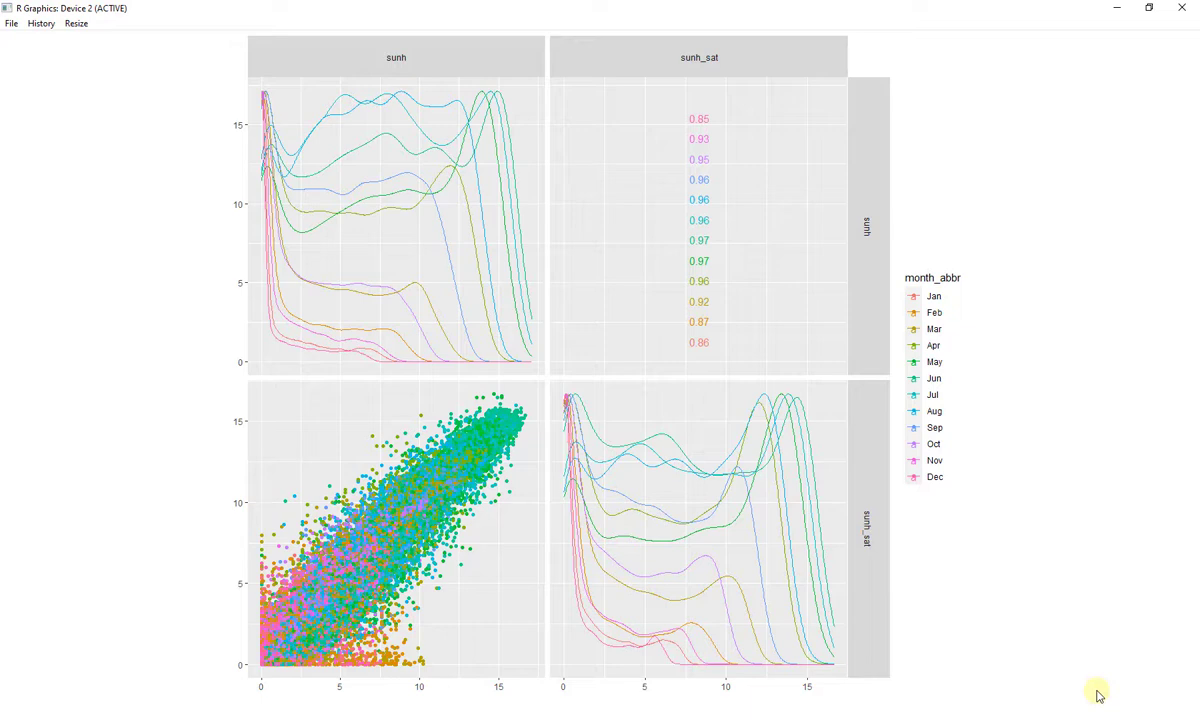
left_click(1178, 8)
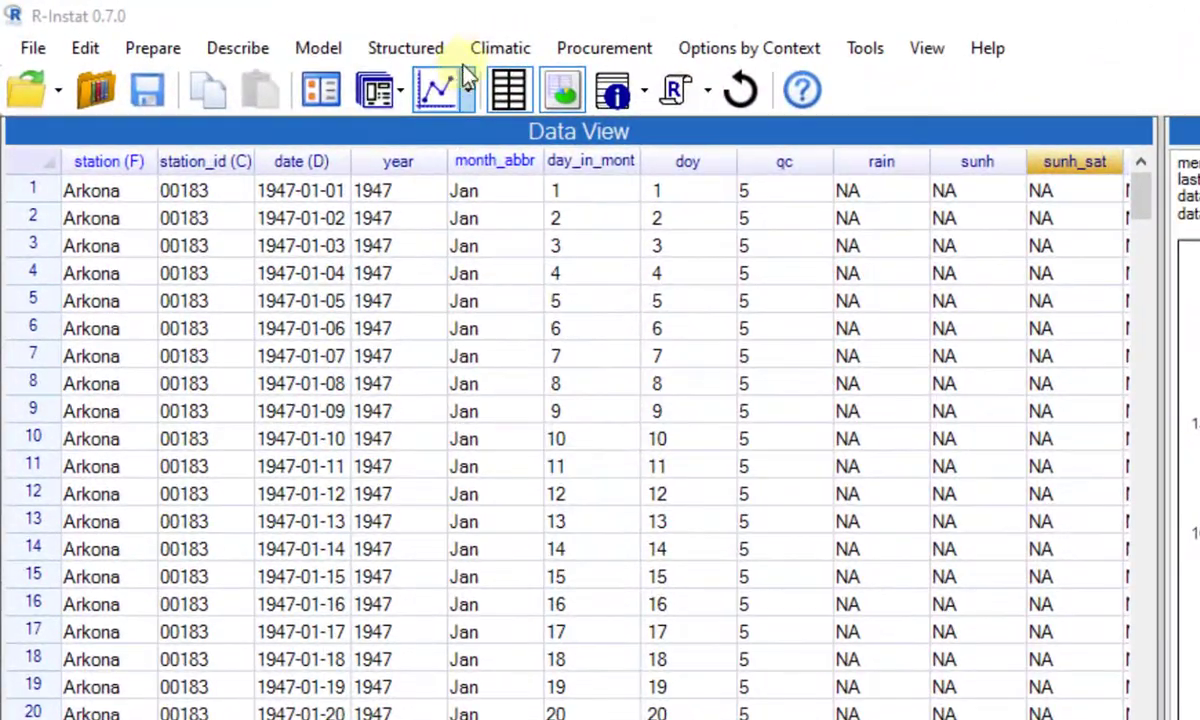
Start a climatic comparison scatter plot on the merge data with sunh_sat as the single variable
left_click(263, 28)
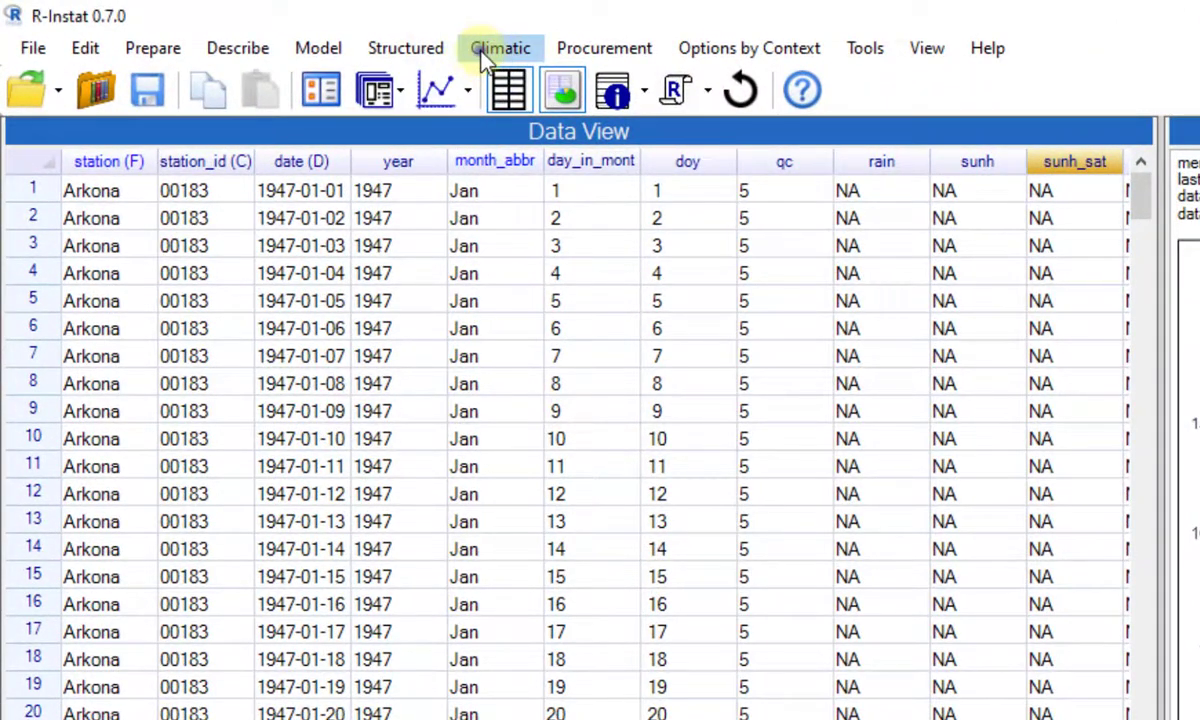
left_click(490, 50)
mouse_move(645, 413)
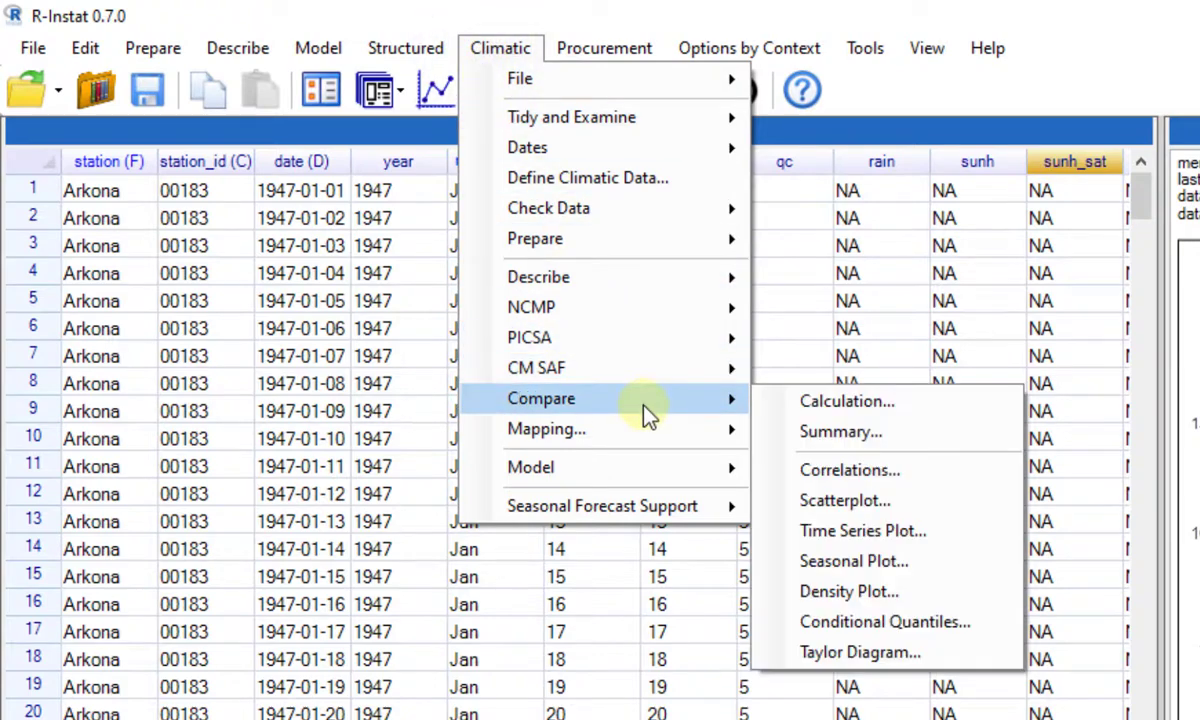
left_click(958, 502)
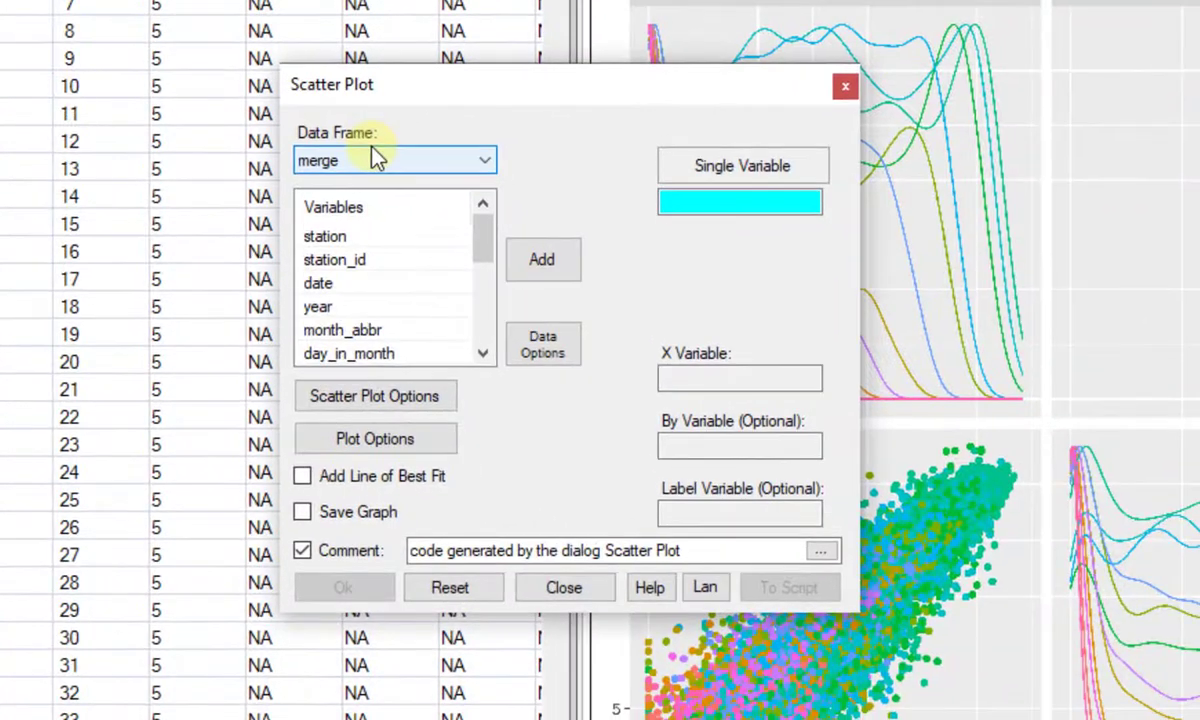
left_click(489, 238)
left_click_drag(490, 242, 484, 302)
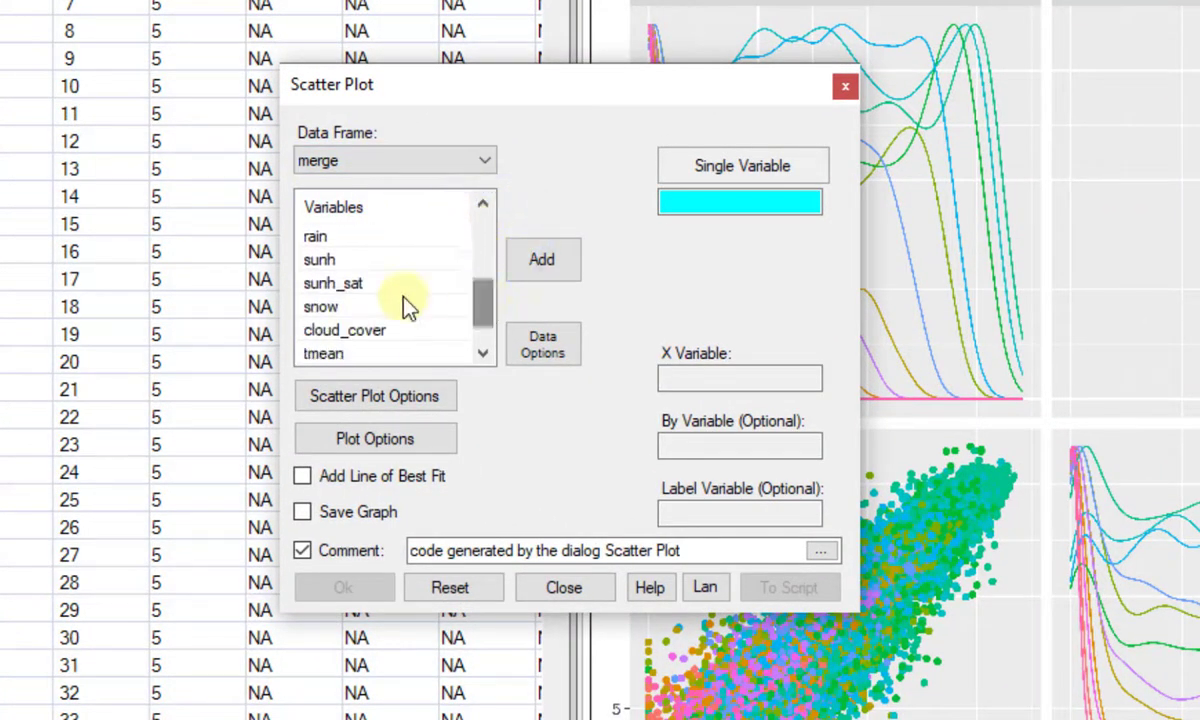
left_click(330, 287)
left_click(524, 259)
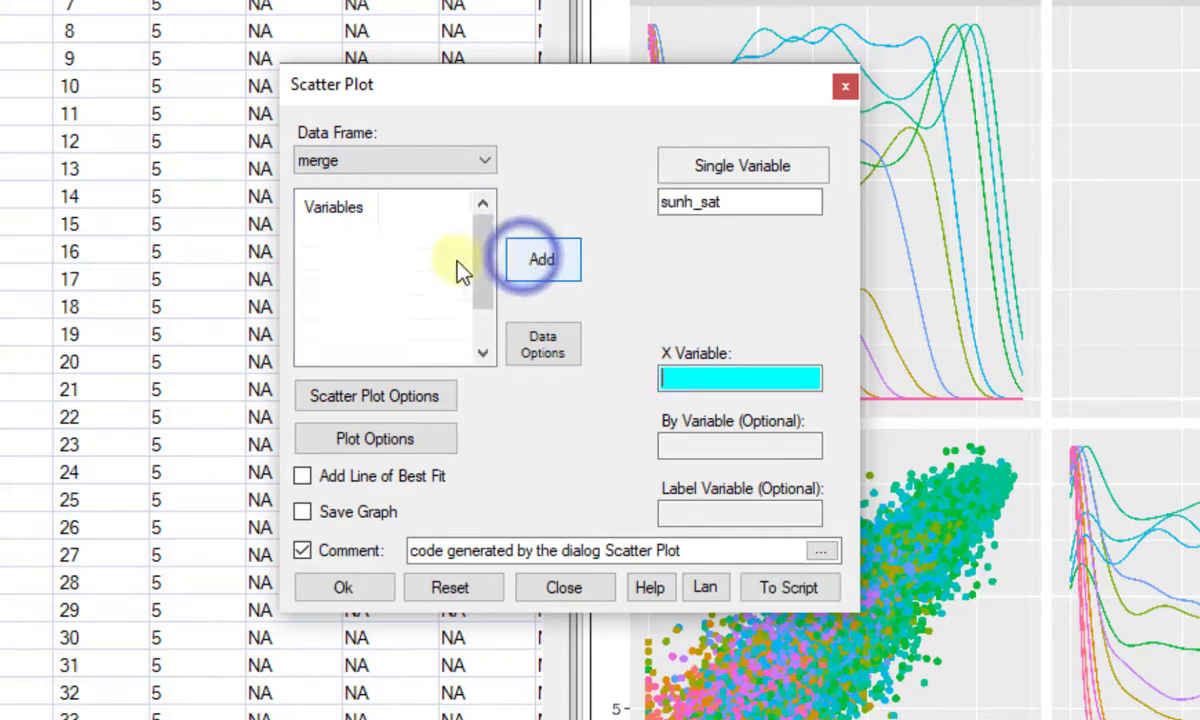
Assign sunh as the scatter plot's X variable and month_abbr as its By variable
left_click(318, 259)
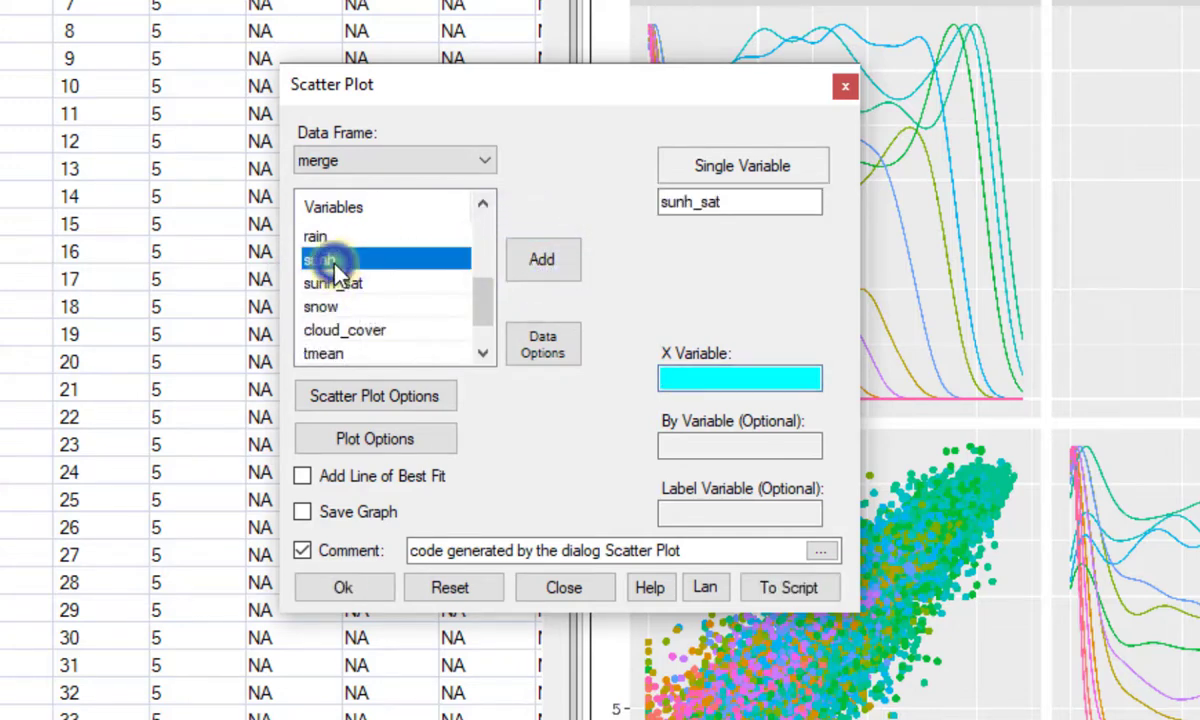
left_click(525, 262)
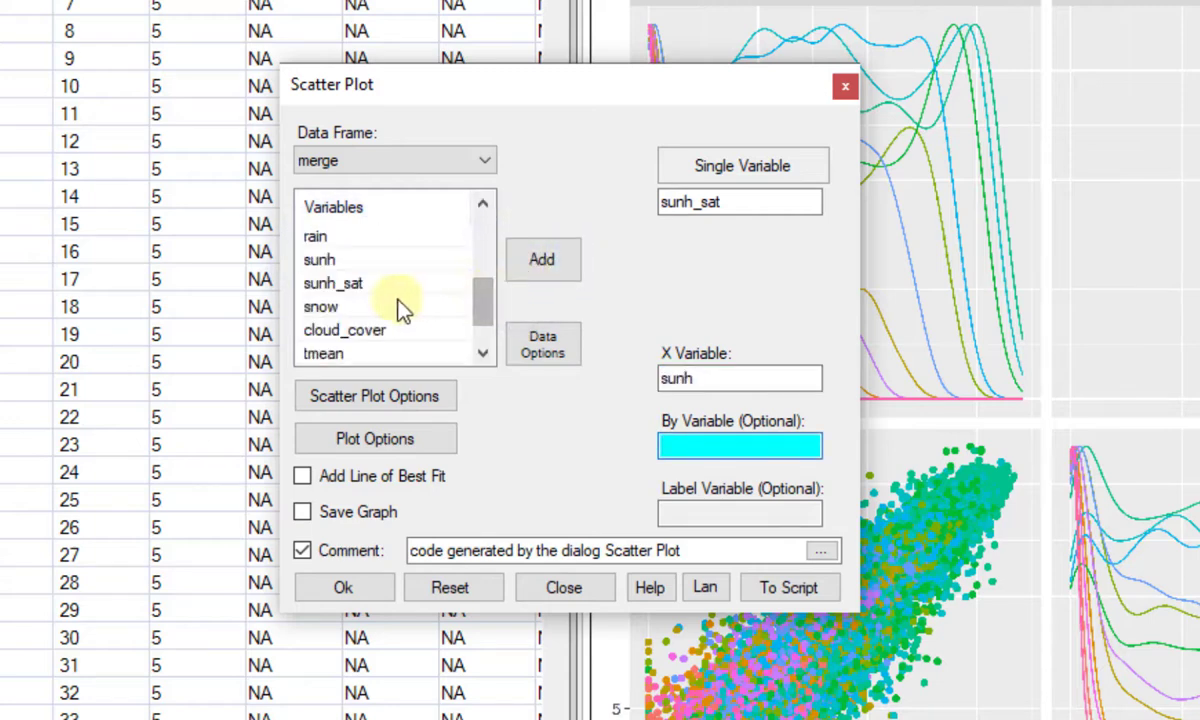
left_click_drag(482, 298, 482, 226)
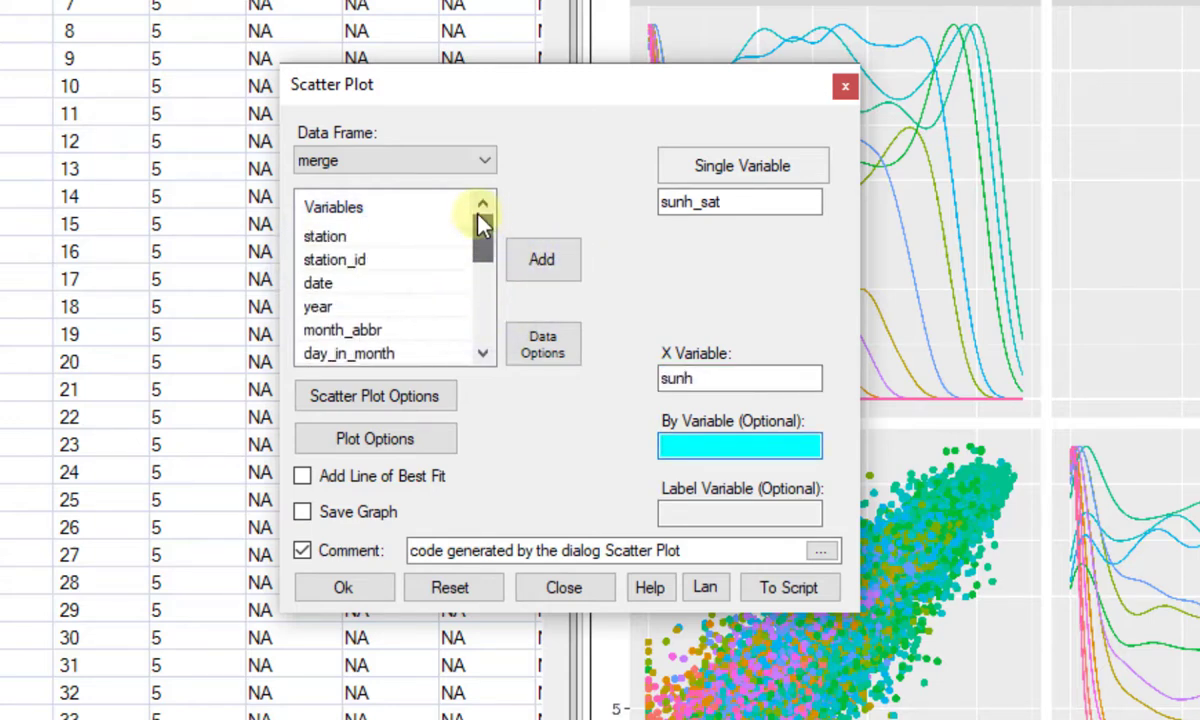
left_click(360, 330)
left_click(519, 261)
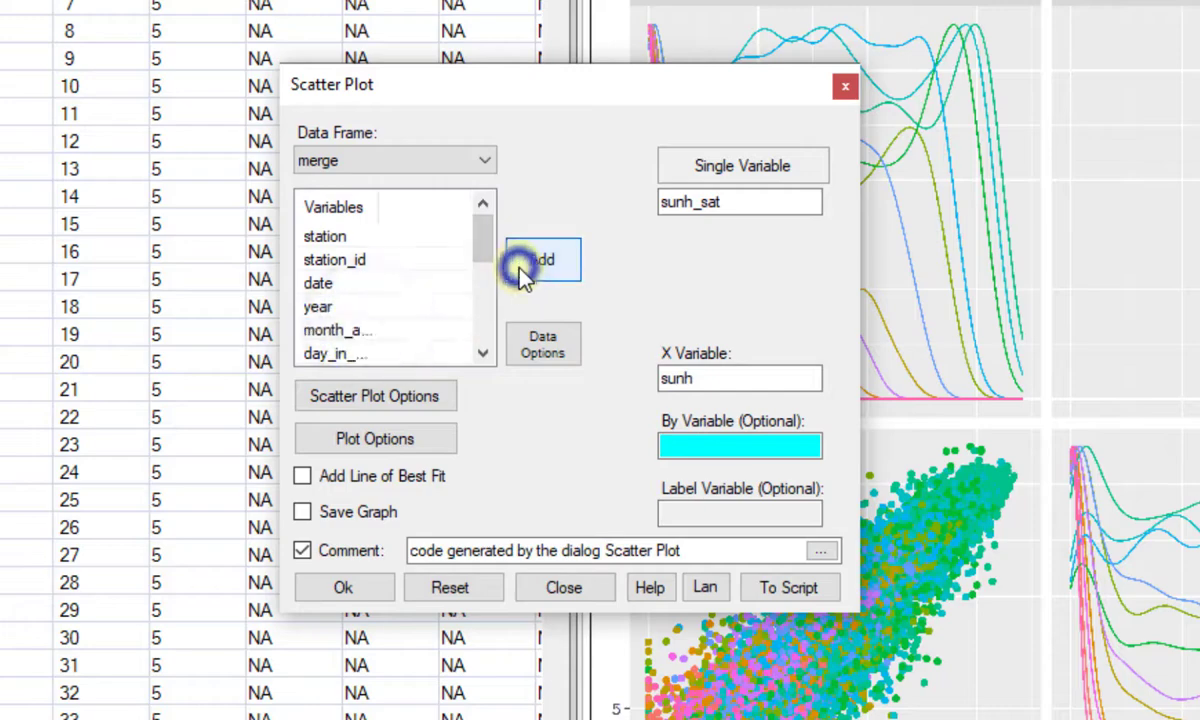
Facet the scatter plot by station as first factor and month_abbr as second, and generate it for viewing in the graph window
left_click(379, 449)
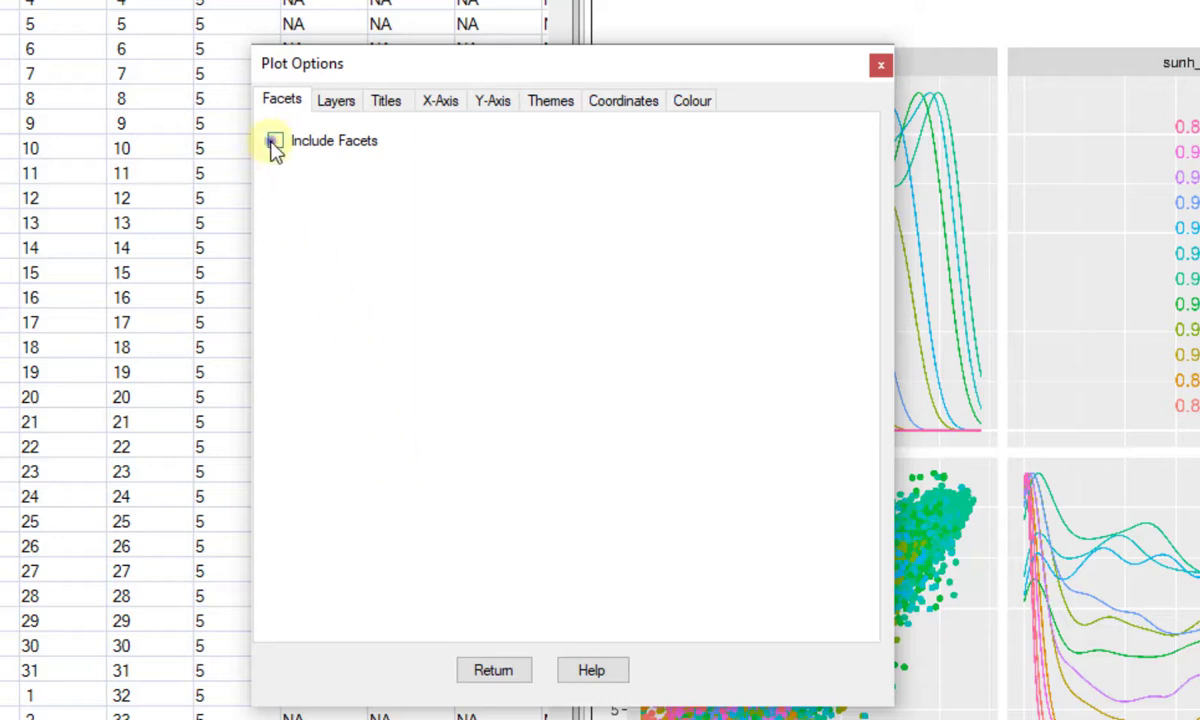
left_click(275, 141)
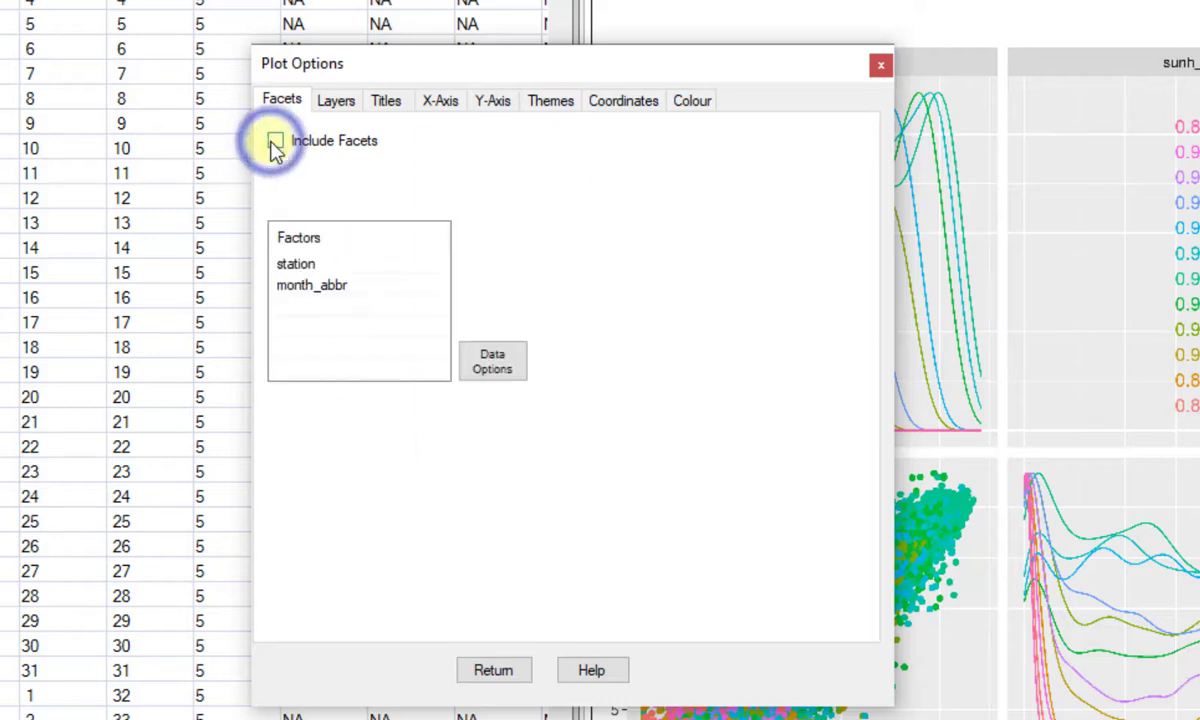
left_click(296, 266)
left_click(487, 285)
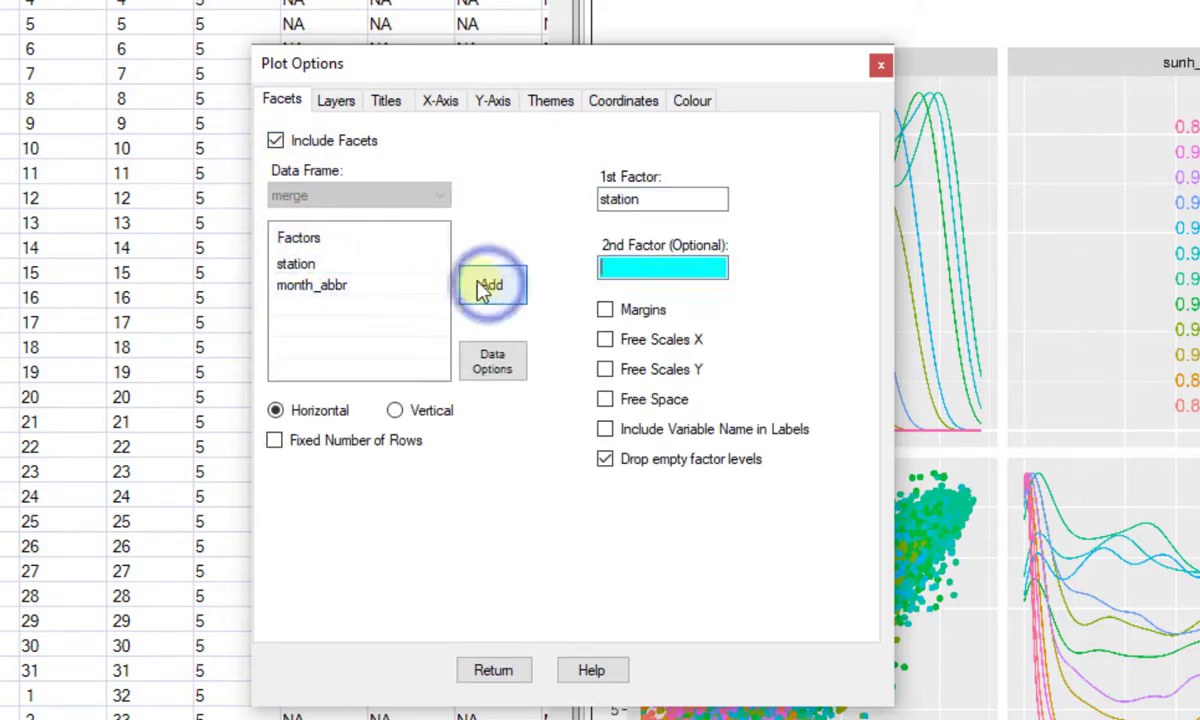
left_click(340, 287)
left_click(483, 287)
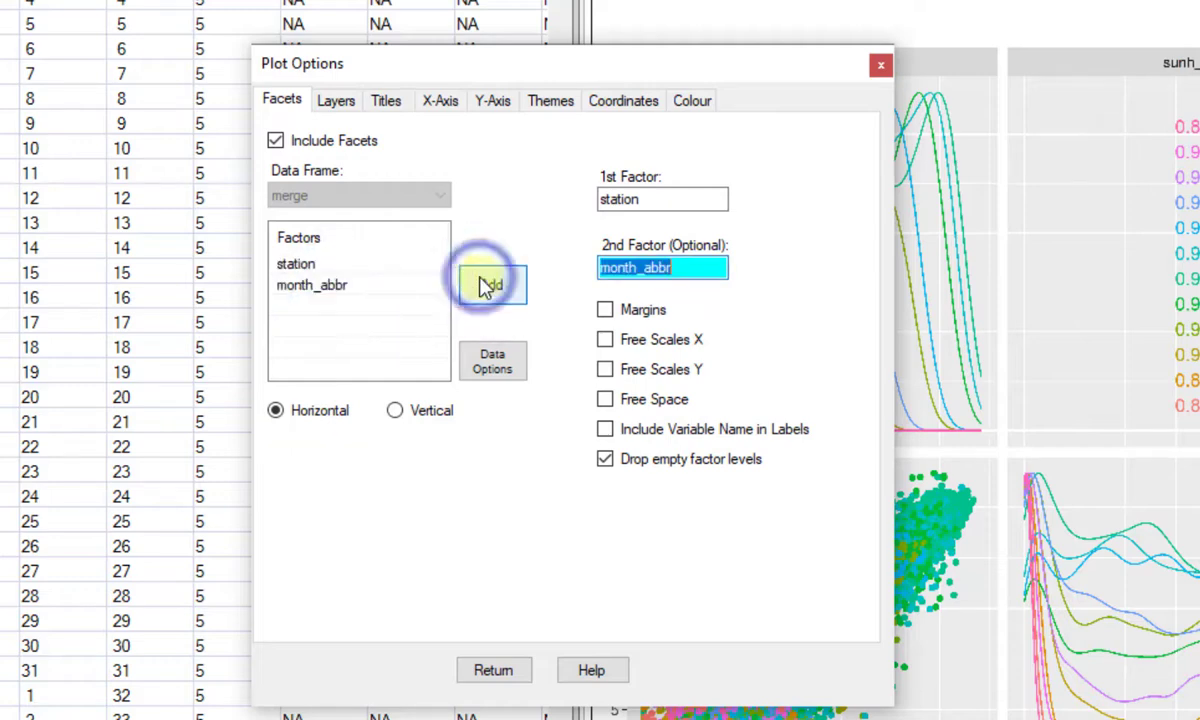
left_click(487, 675)
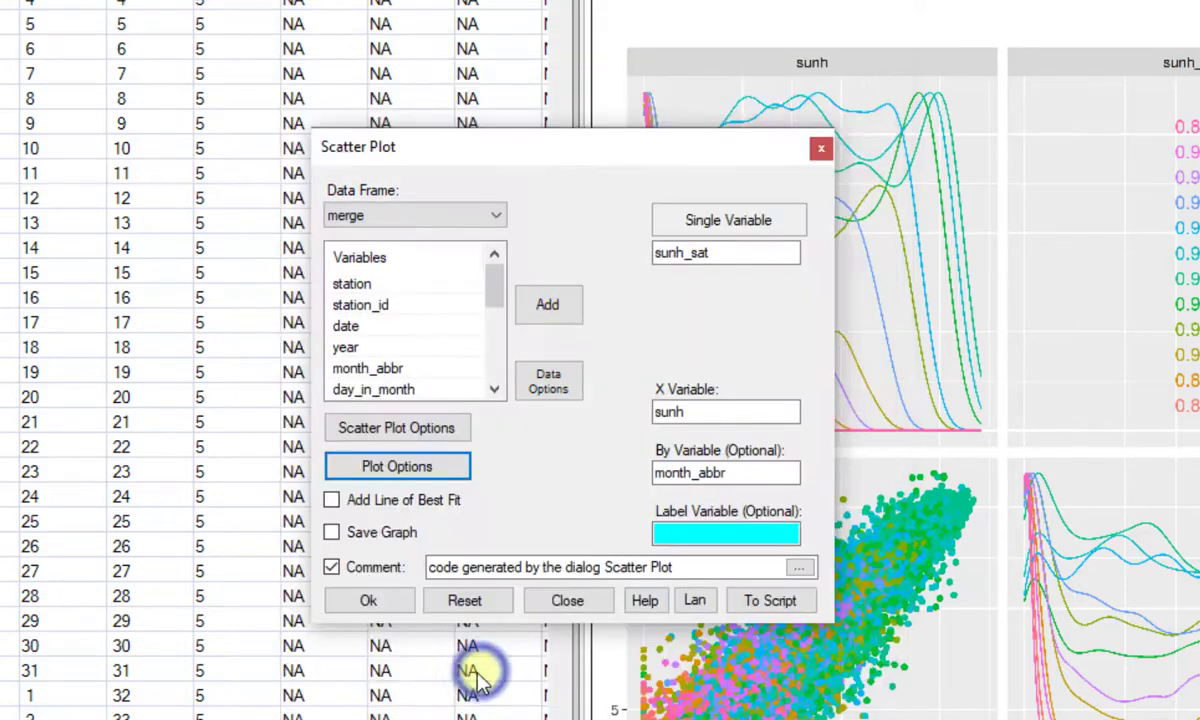
left_click(368, 603)
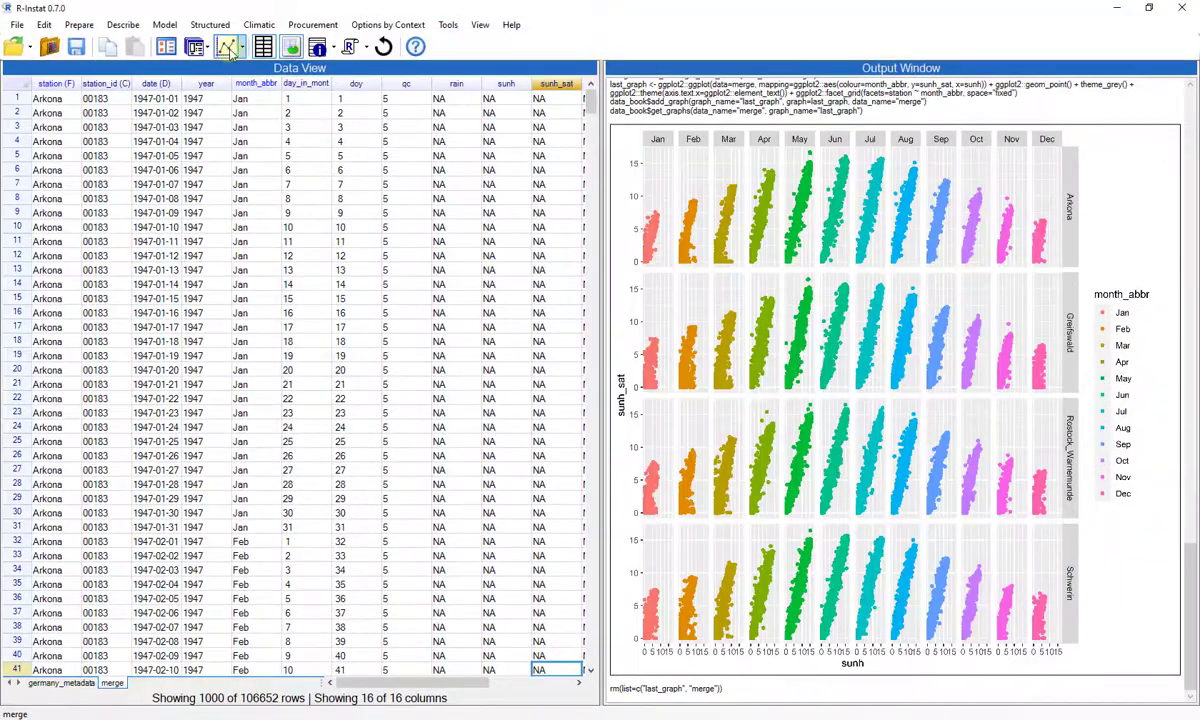
left_click(228, 49)
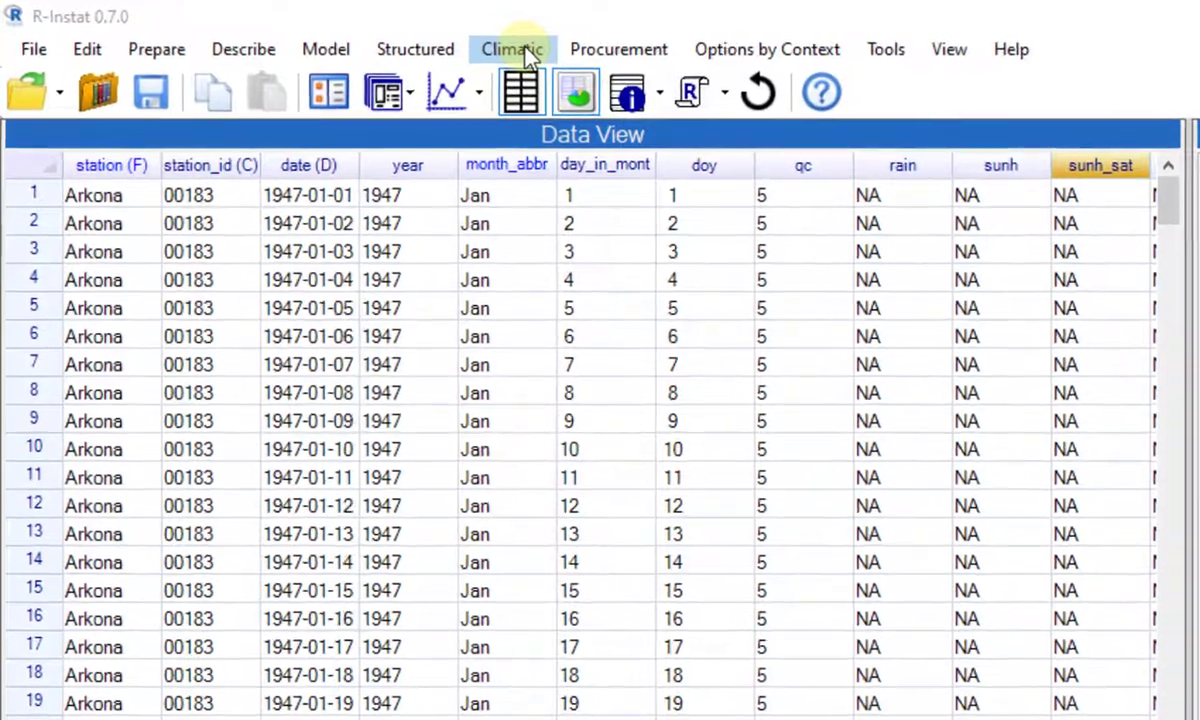
Set up a climatic comparison seasonal plot with sunh as the reference values and sunh_sat as the estimates
left_click(520, 47)
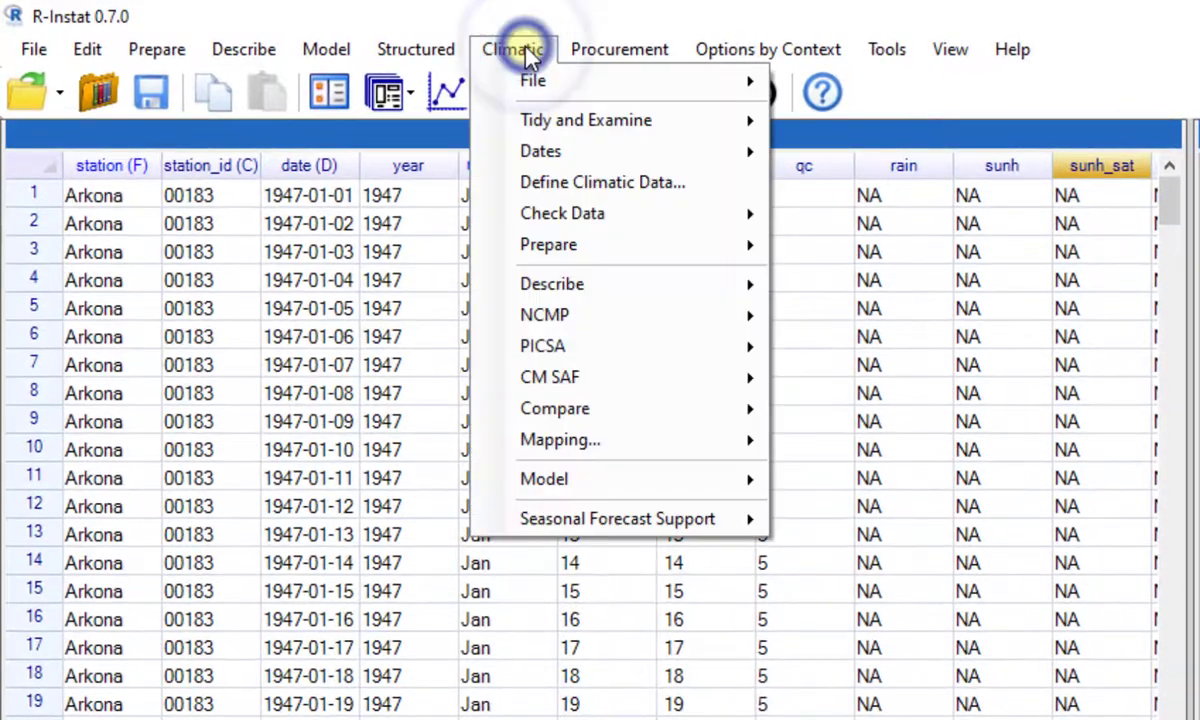
mouse_move(648, 412)
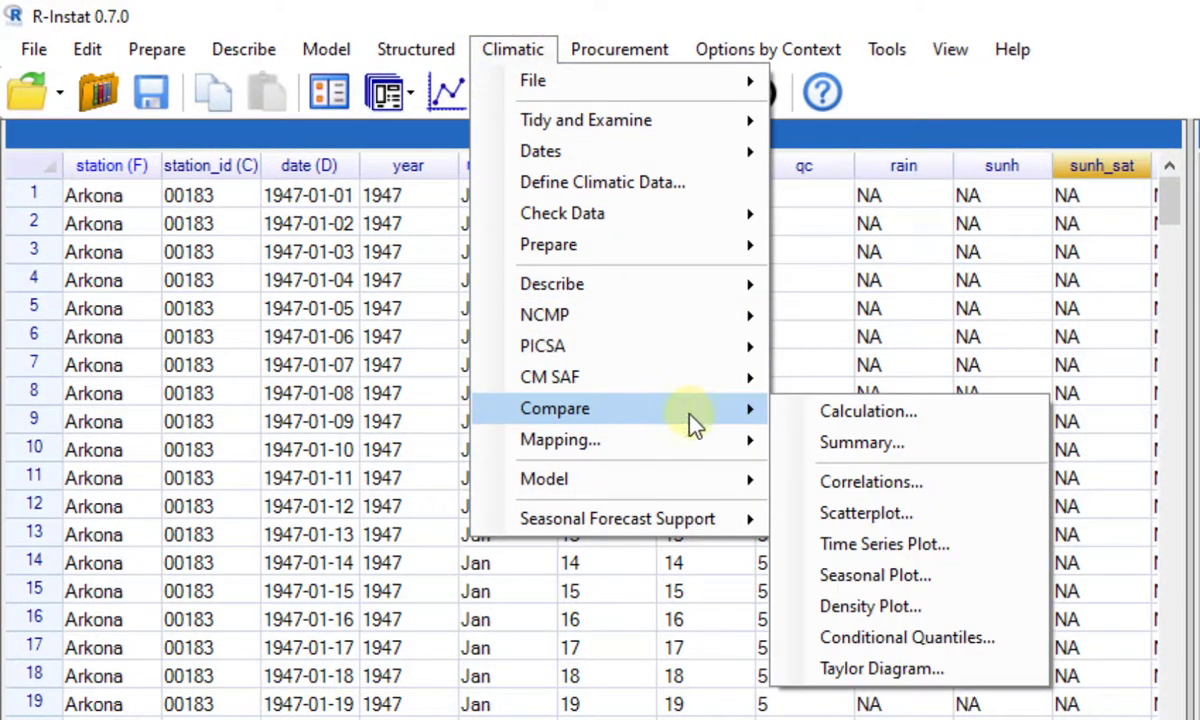
left_click(940, 575)
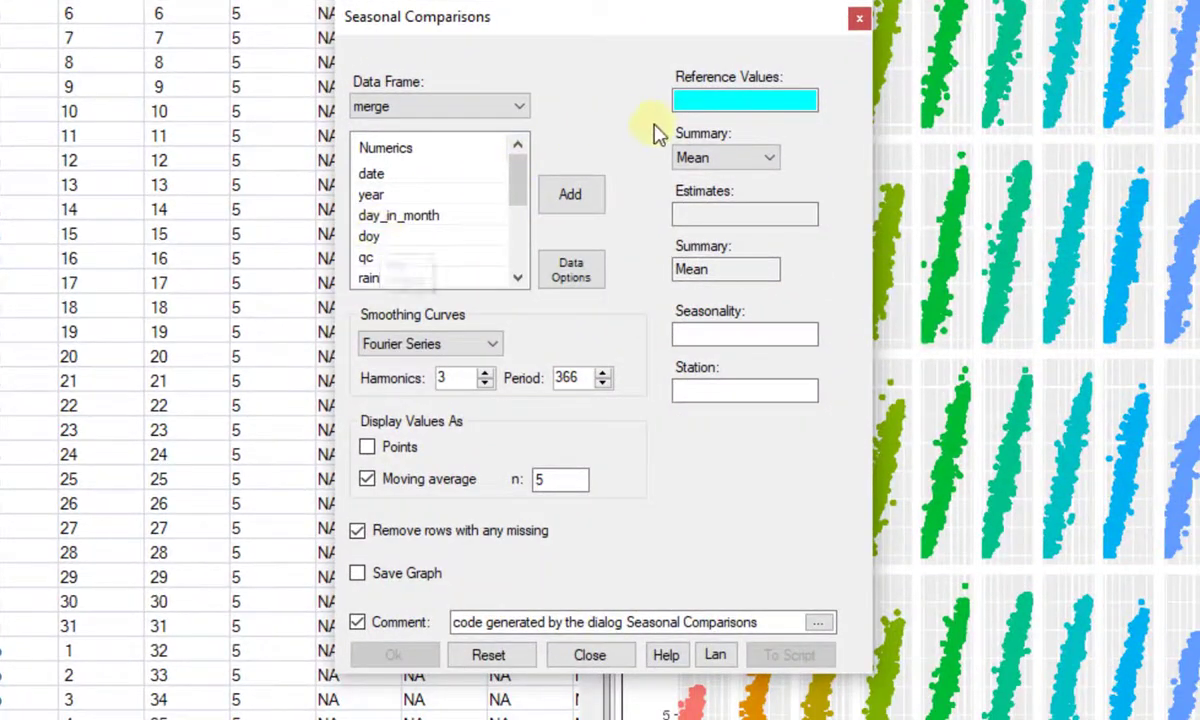
left_click_drag(517, 178, 510, 202)
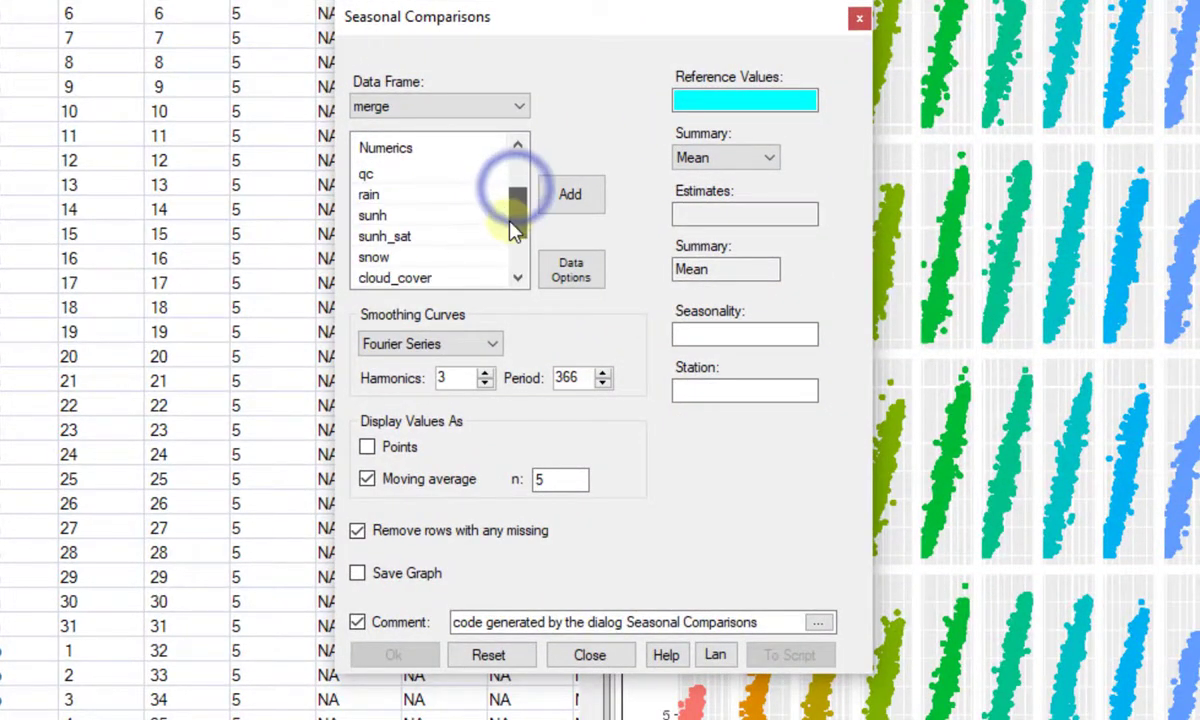
left_click(362, 216)
left_click(570, 194)
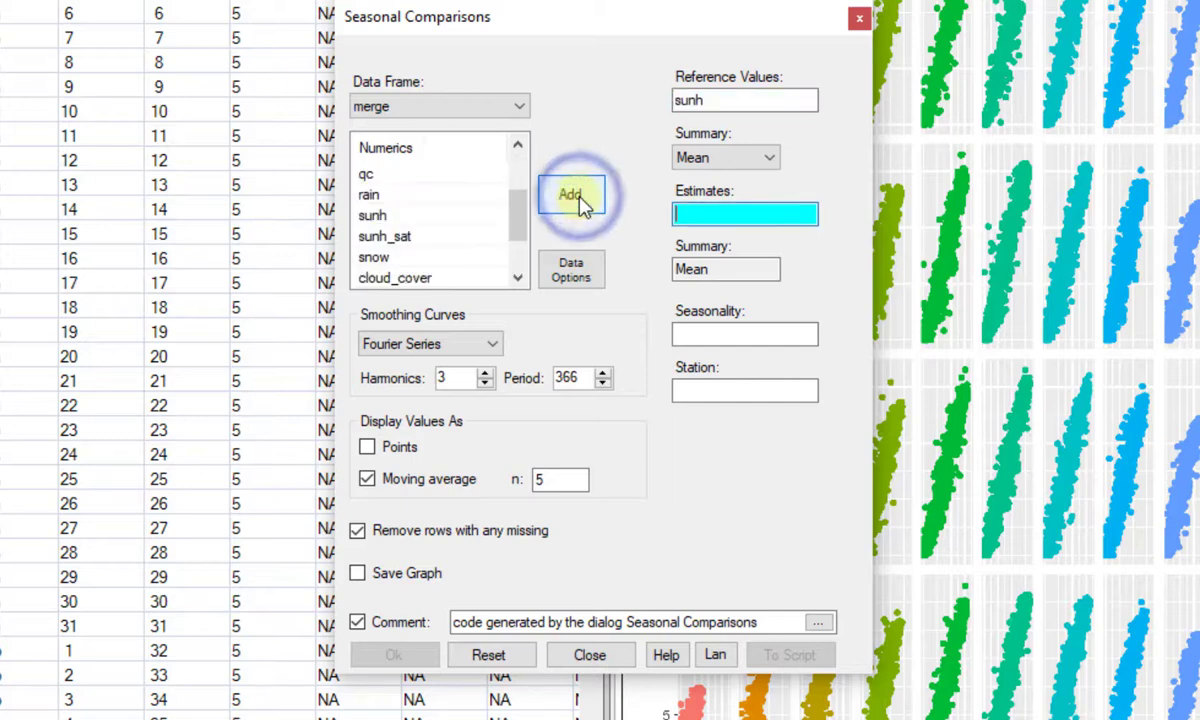
left_click(405, 238)
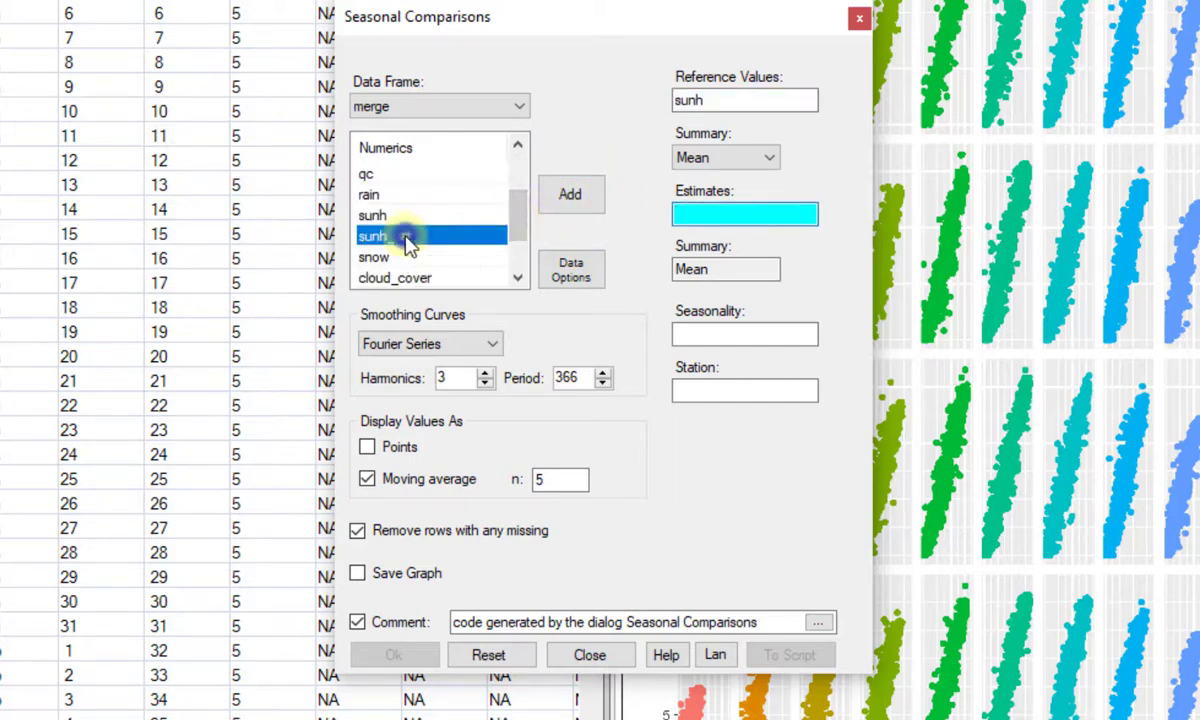
left_click(568, 196)
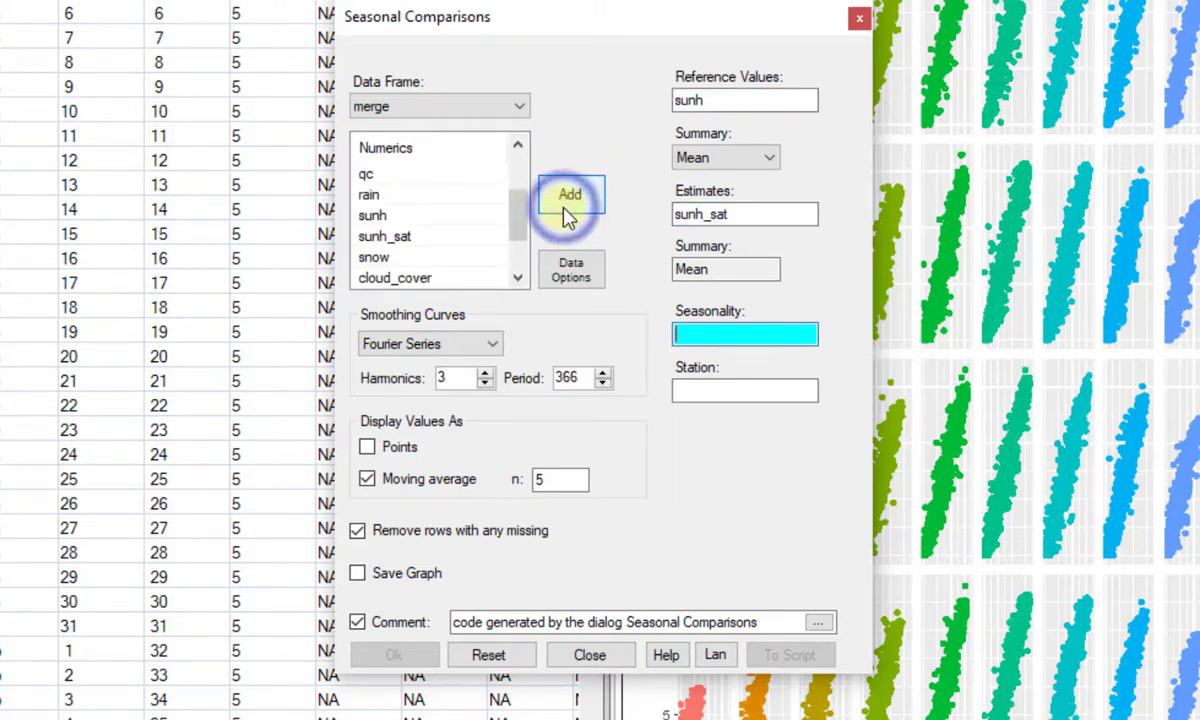
Assign doy as the seasonality and station as the station factor, and generate the seasonal comparison plot
left_click(518, 226)
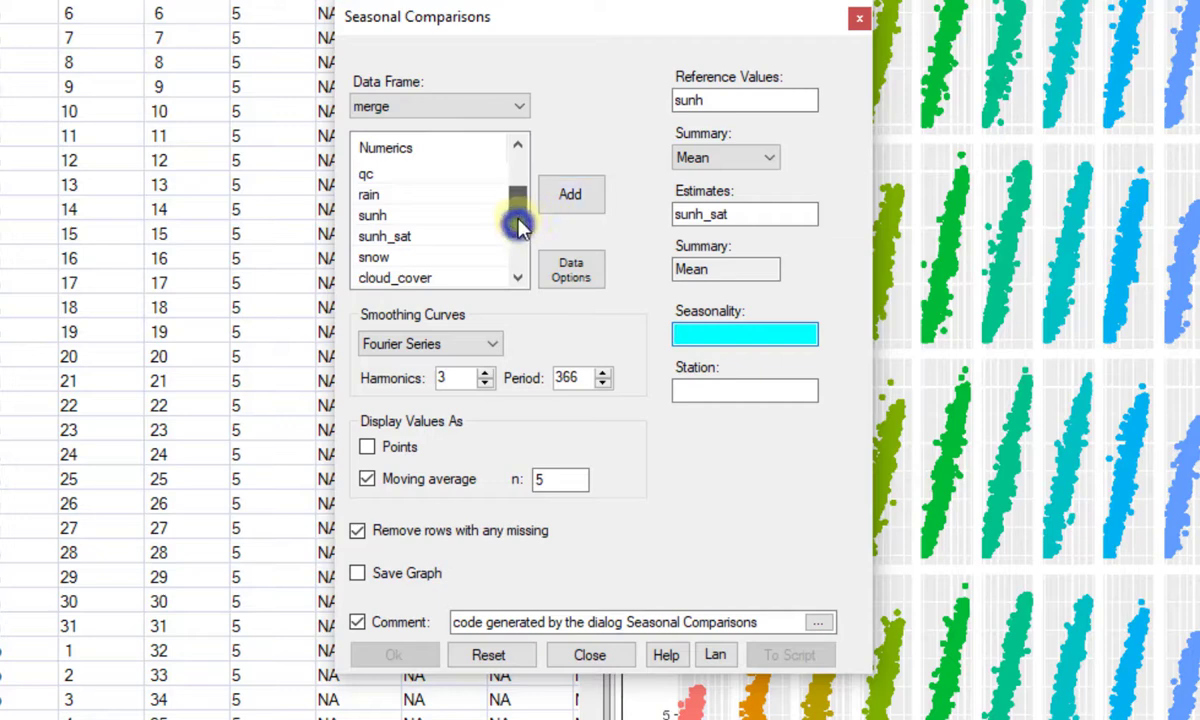
left_click_drag(518, 226, 509, 201)
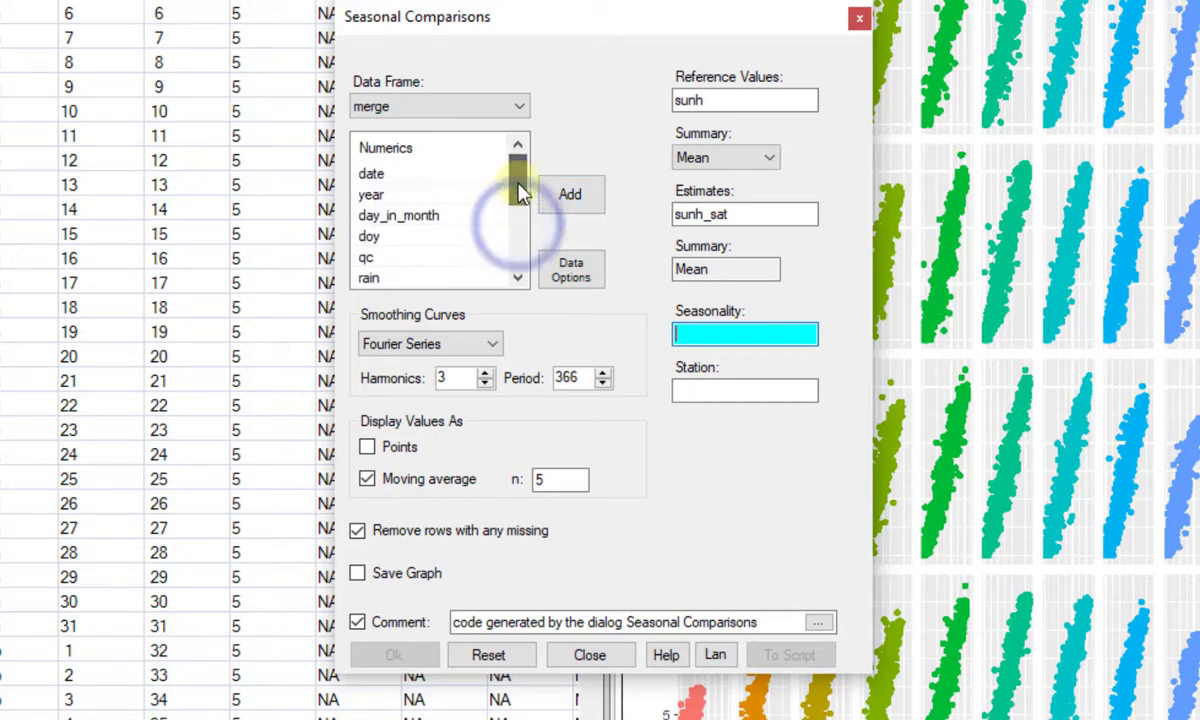
left_click(372, 237)
left_click(570, 195)
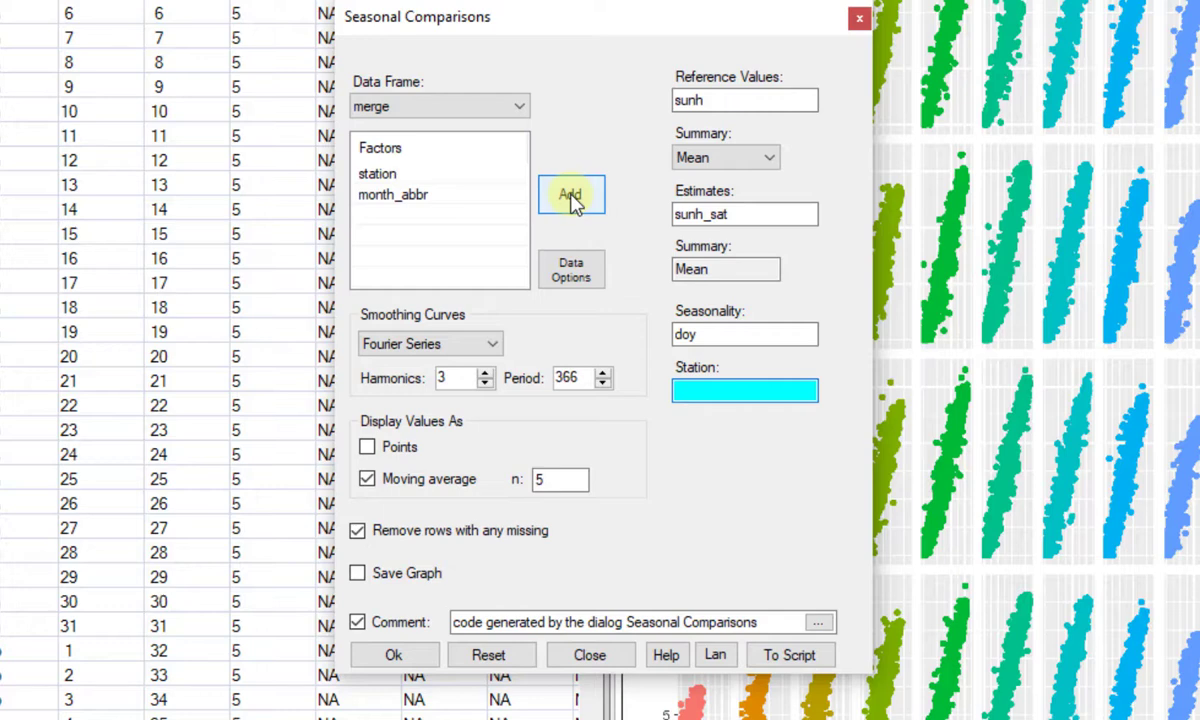
left_click(380, 174)
left_click(568, 195)
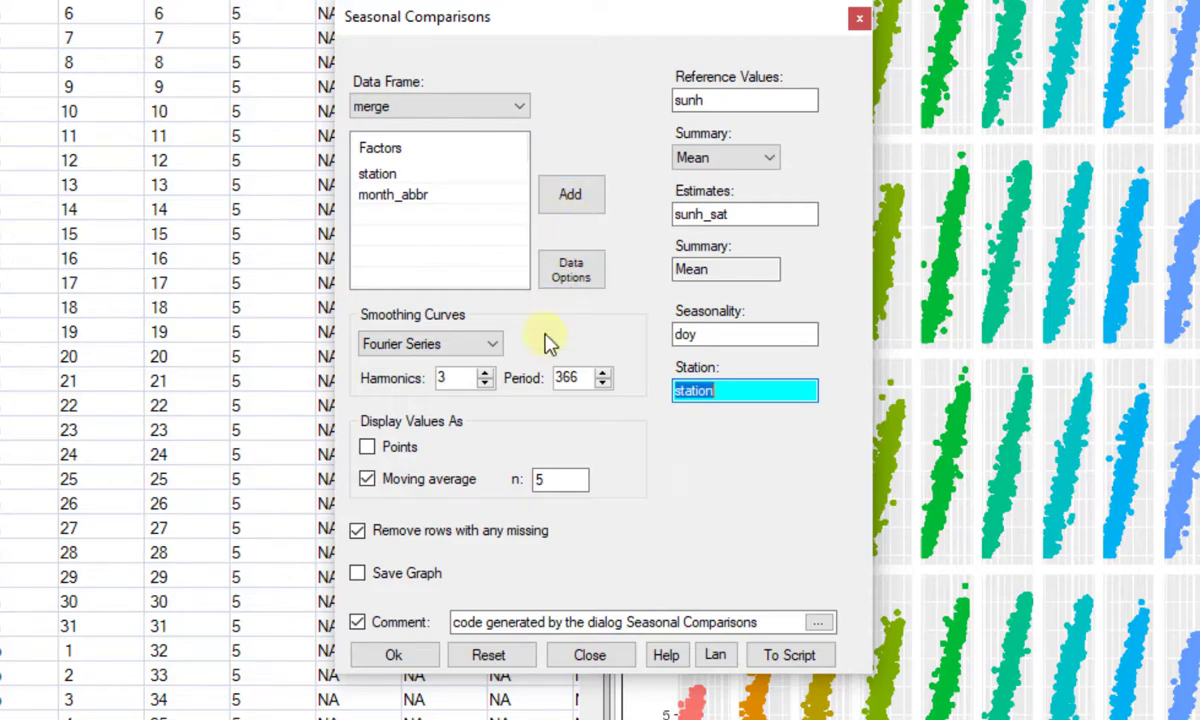
left_click(383, 660)
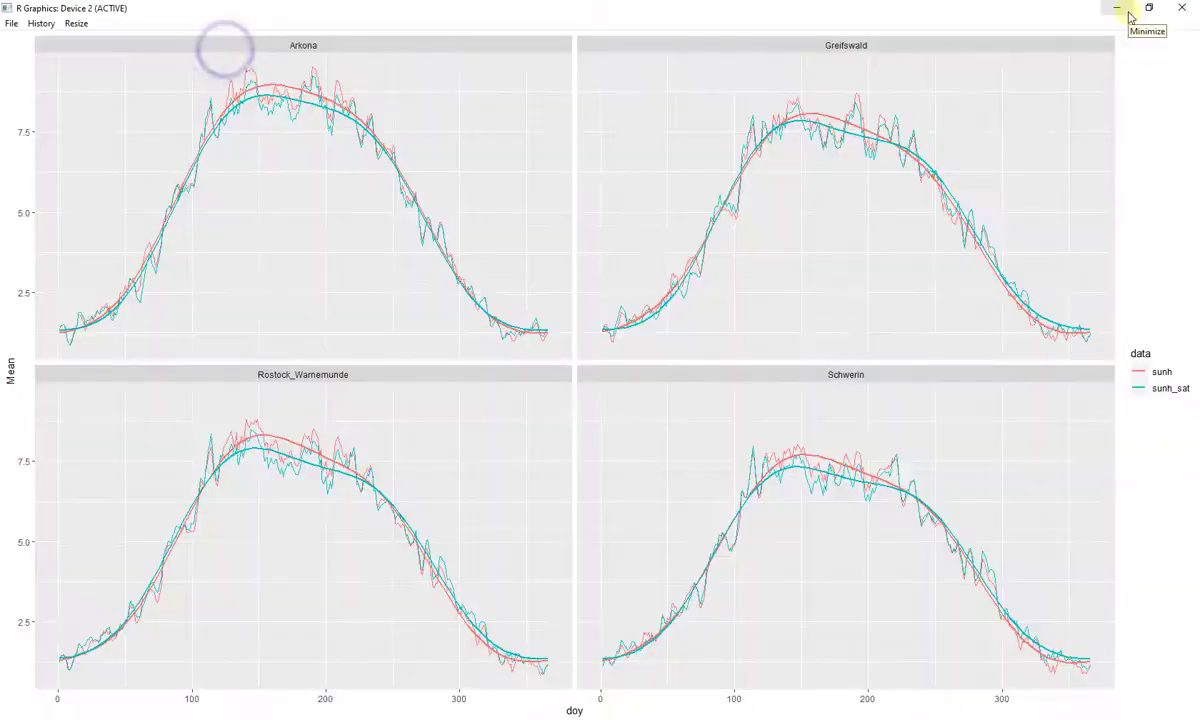